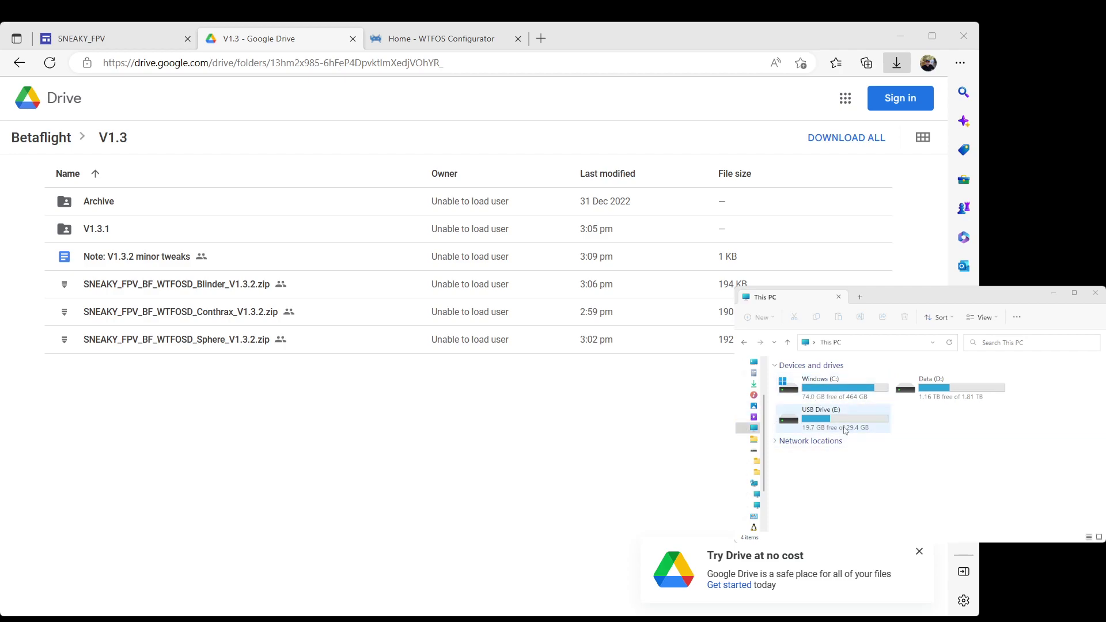
- Paste the copied files into the root of USB Drive (E:)
double_click(796, 424)
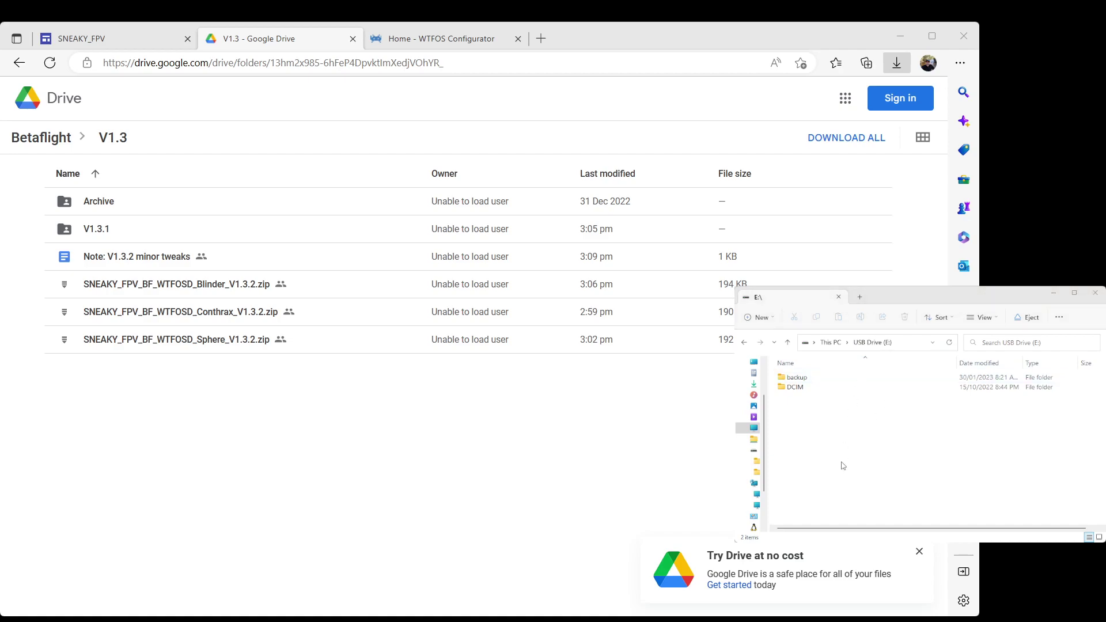
key("ctrl+v")
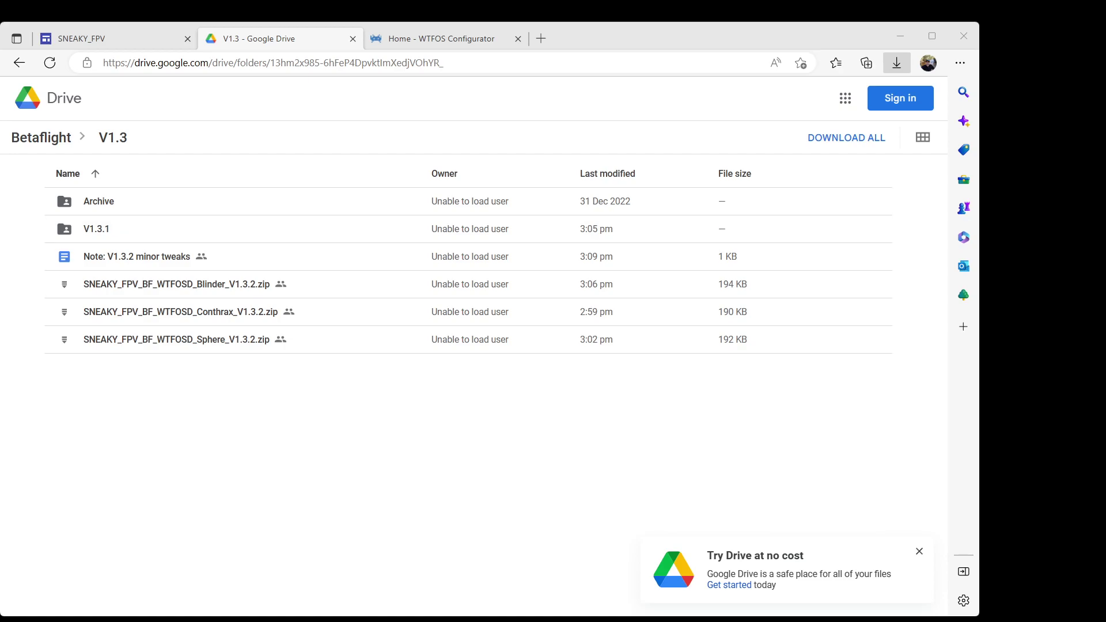
- Close the V1.3 Google Drive page and the SNEAKY_FPV site, leaving the WTFOS Configurator open
left_click(352, 39)
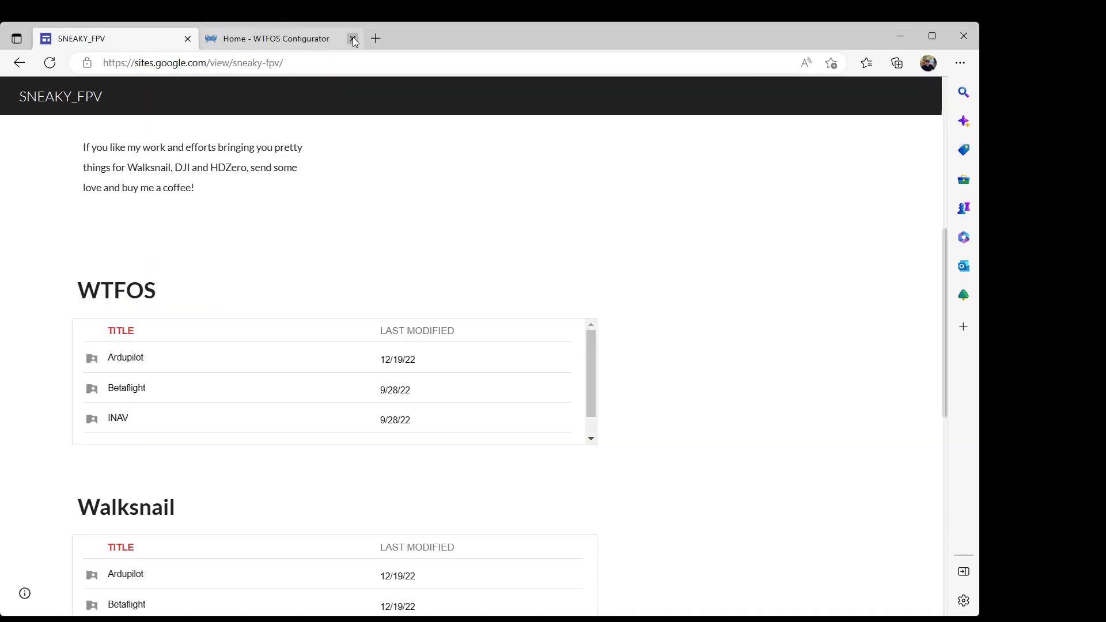
left_click(188, 39)
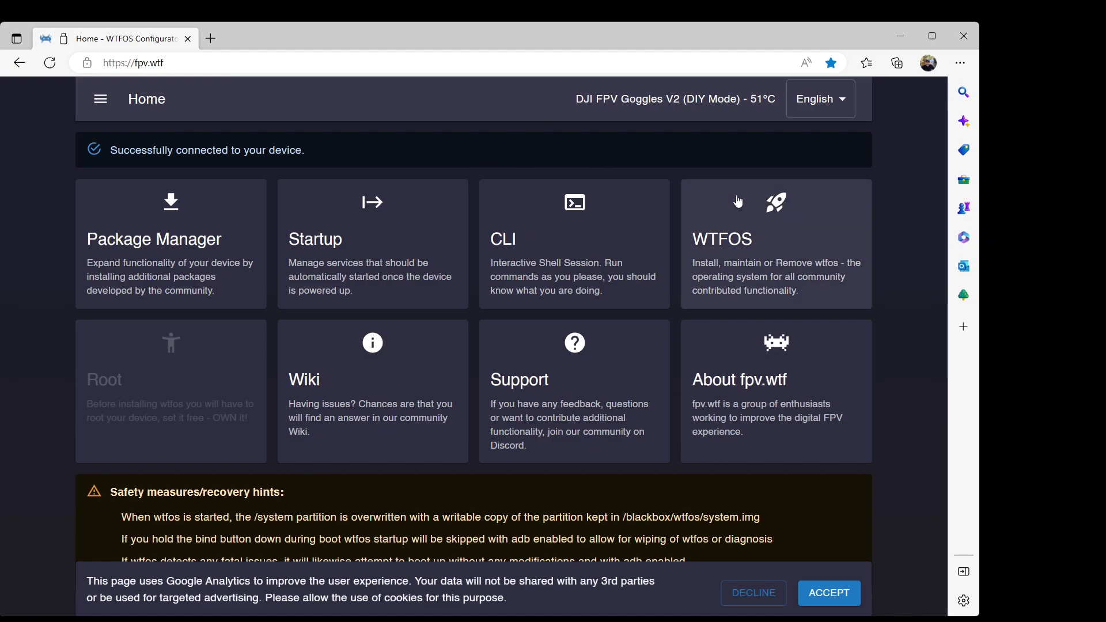
- Open the WTFOS Package Manager and examine the fpv-wtf package list, including the msp-osd entry
left_click(144, 254)
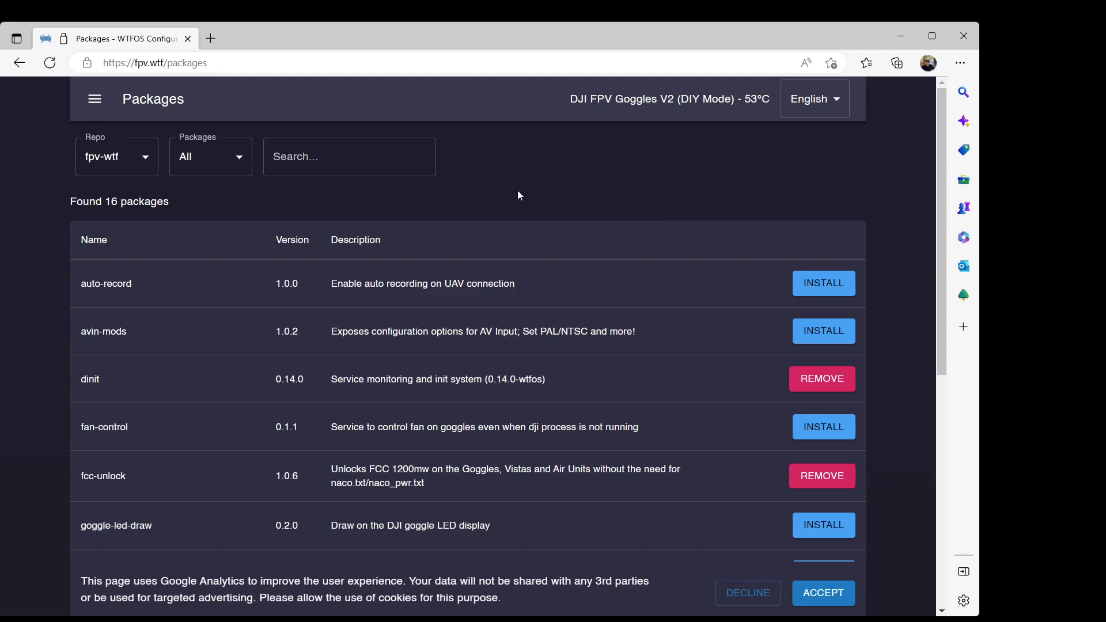
scroll(477, 324, "down", 7)
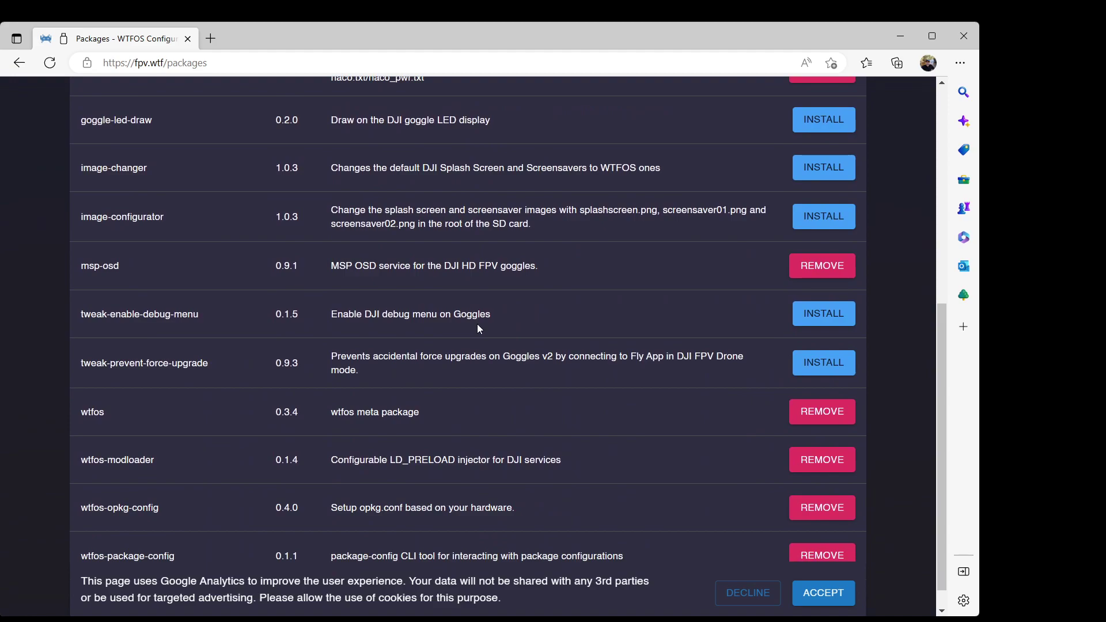
scroll(185, 366, "up", 2)
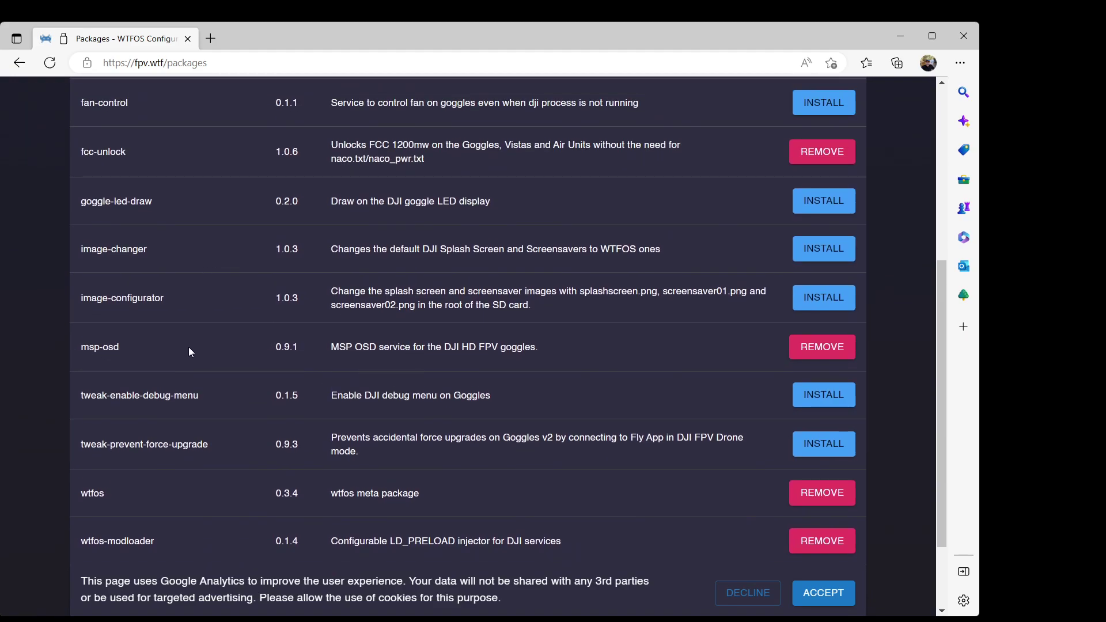
scroll(223, 357, "up", 6)
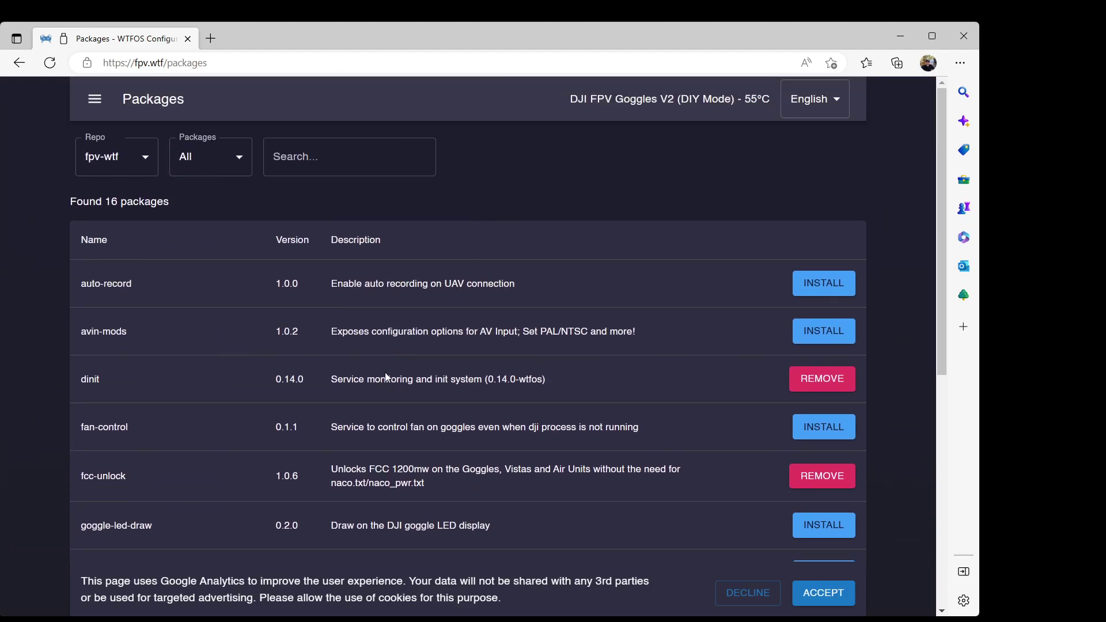
scroll(386, 376, "down", 7)
scroll(386, 378, "down", 1)
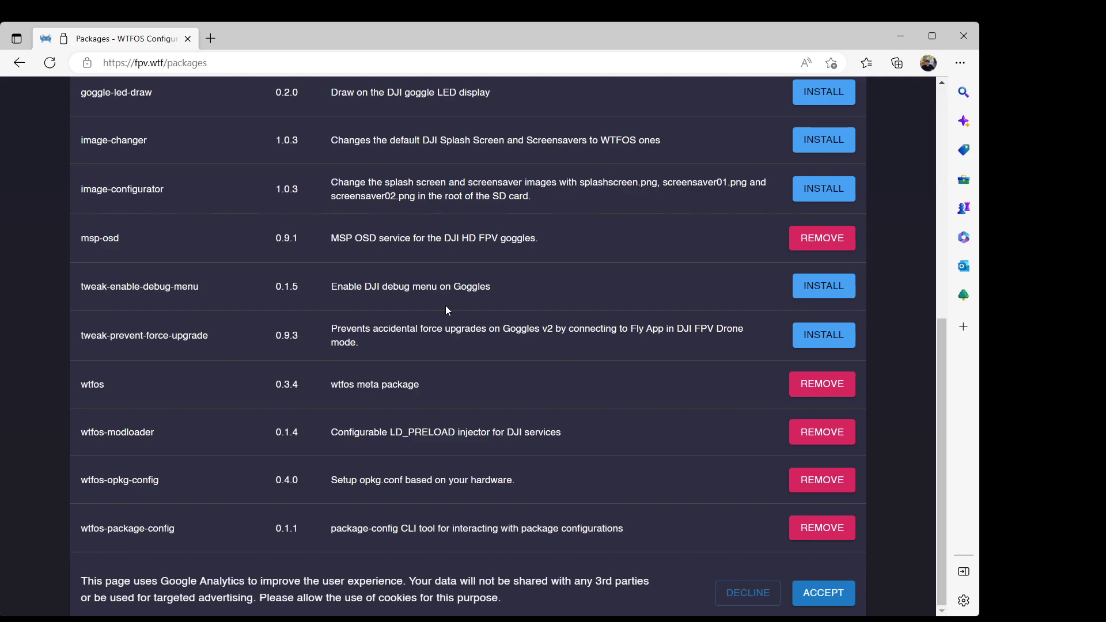
scroll(445, 305, "up", 8)
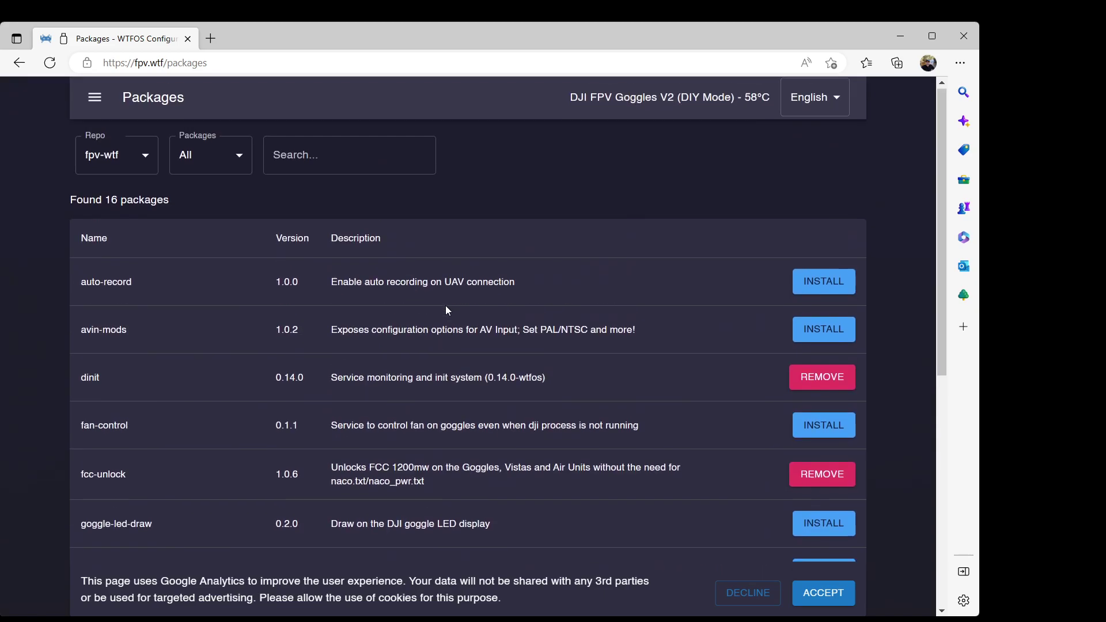
- Open the goggles' CLI, list the contents of /mnt/media_rw and highlight the SD card's folder ID
left_click(94, 104)
left_click(106, 209)
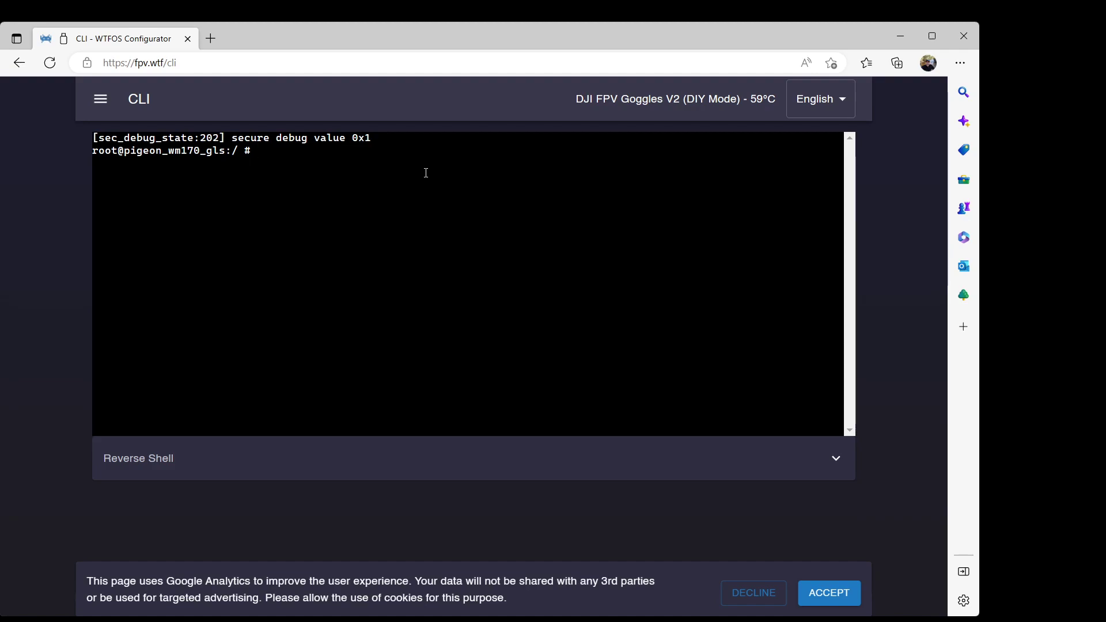
type("ls")
type("/mnt/media_rw")
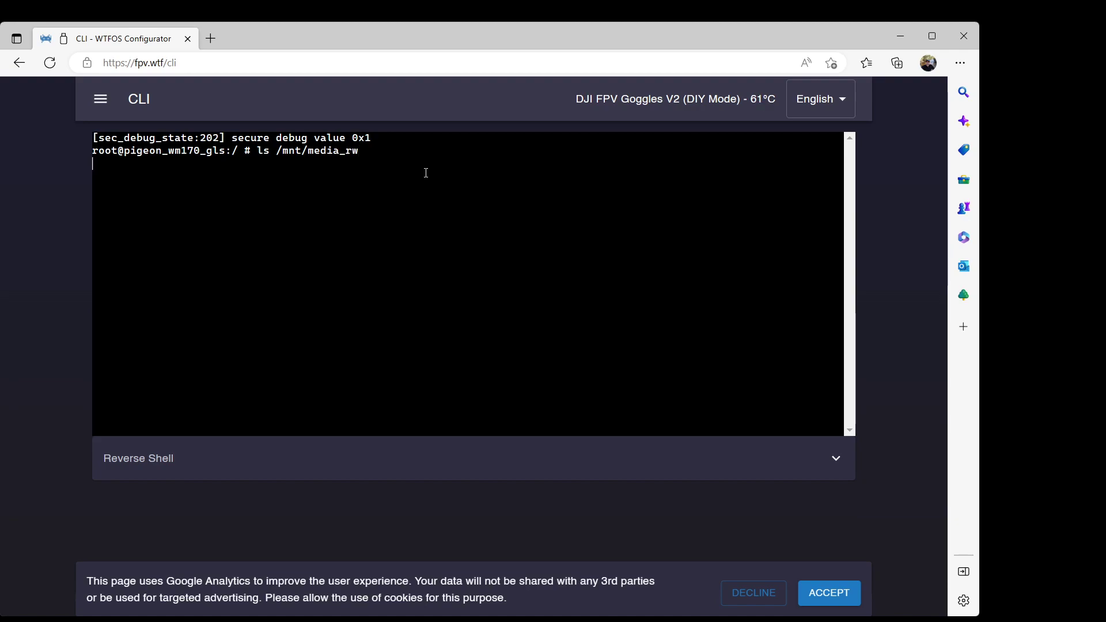
key("Return")
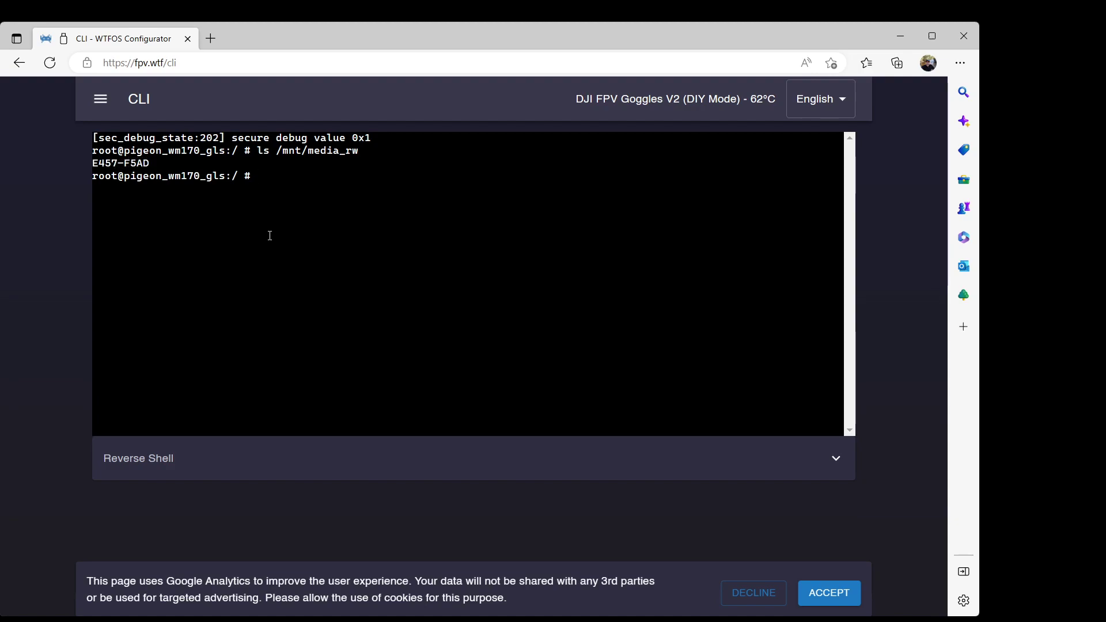
left_click_drag(155, 161, 92, 163)
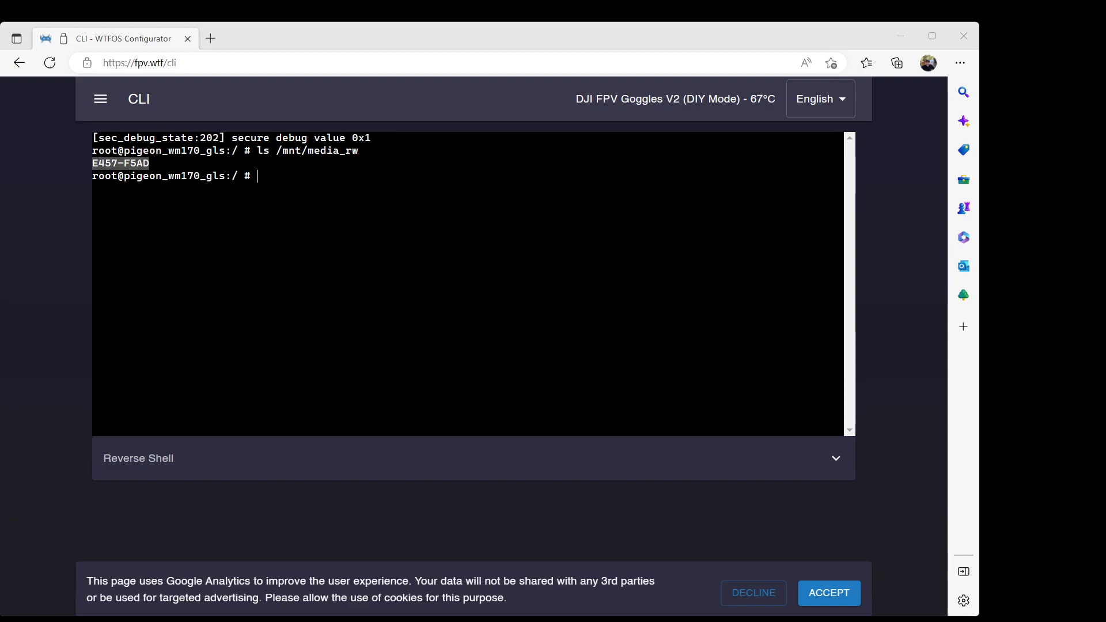
key("alt+Tab")
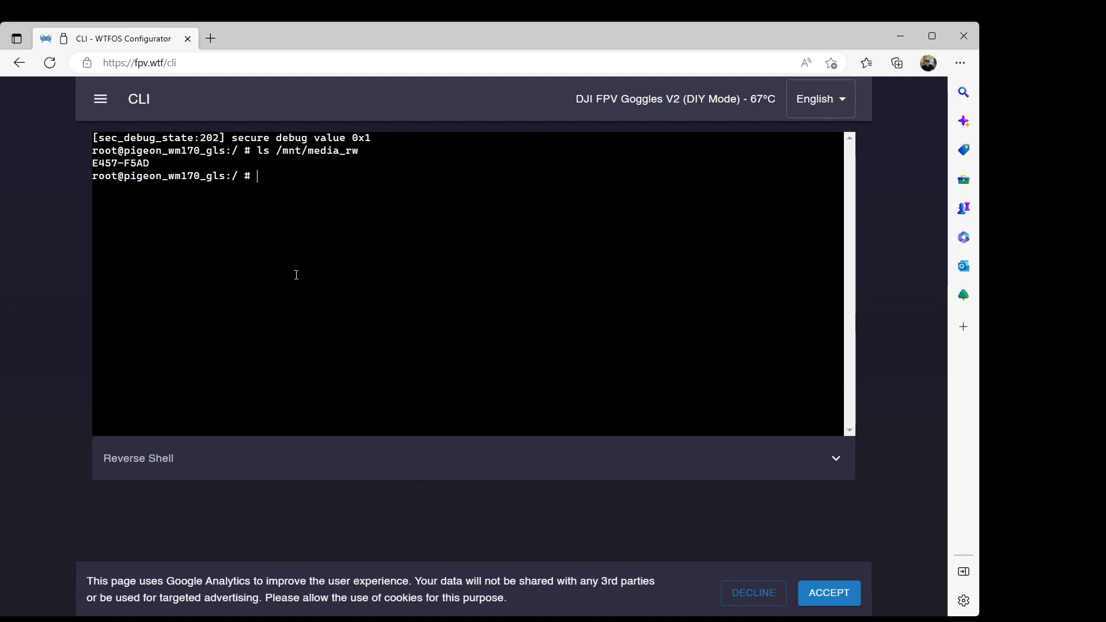
- Create the directory /mnt/media_rw/E457-F5AD/fonts_backup on the SD card
type("mk")
type("dir")
type(" /")
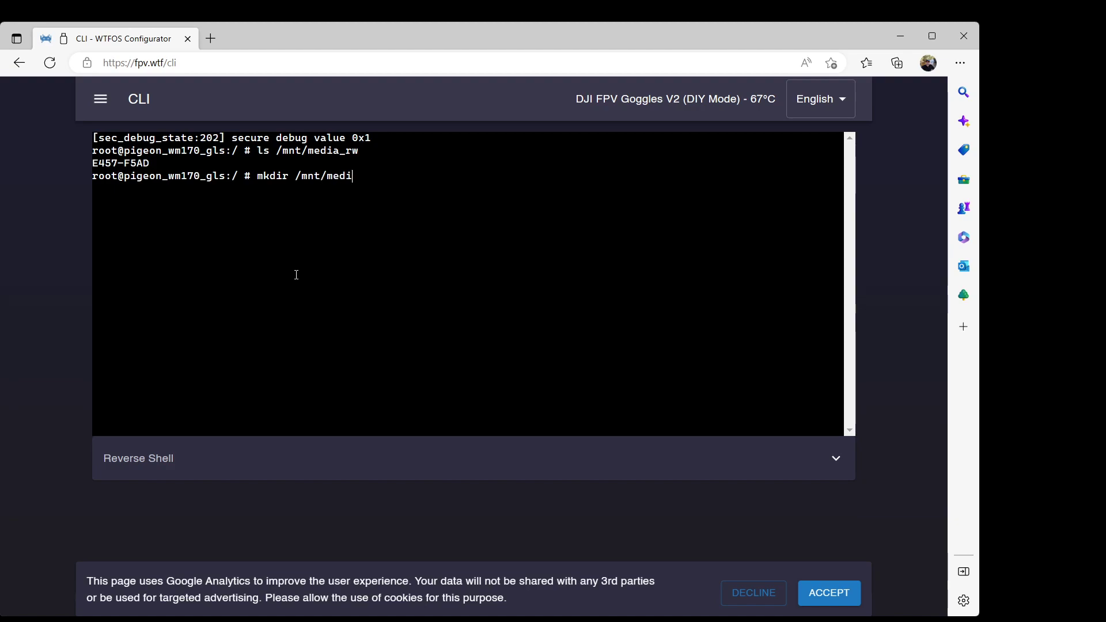
type("mnt/media_rw/E457-F5AD/fonts_backup")
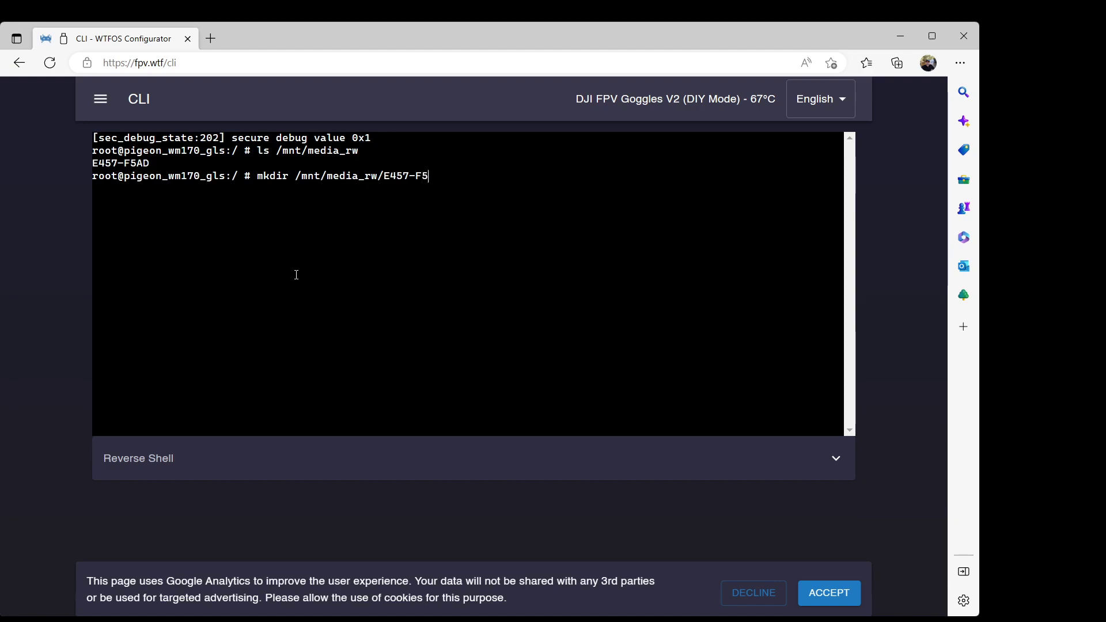
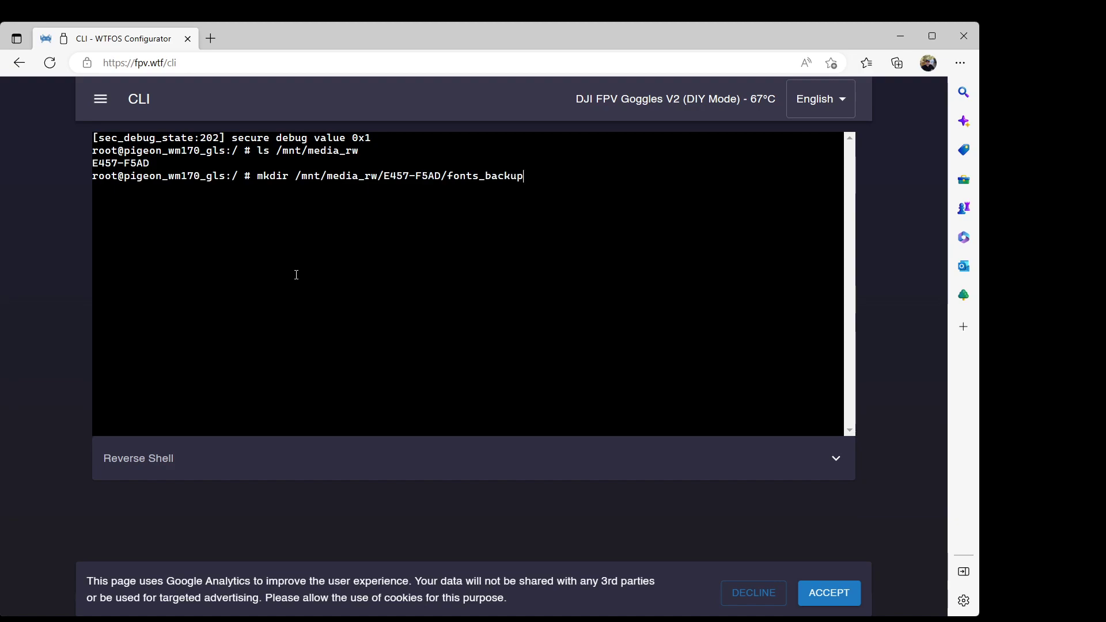
key("Return")
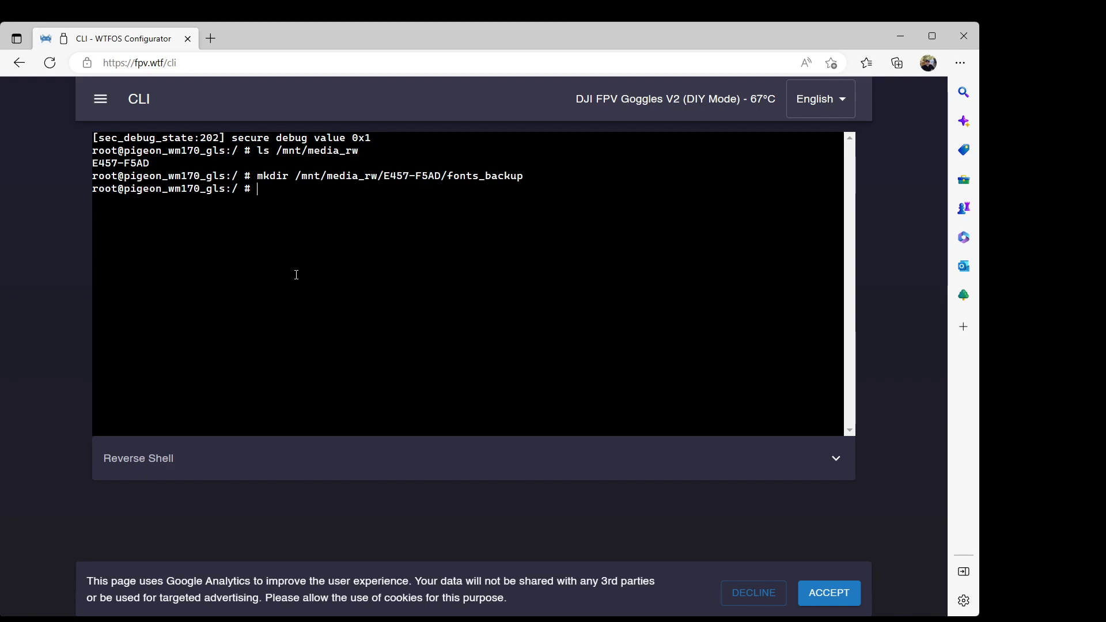
- Back up the existing fonts by copying /blackbox/wtfos/opt/fonts/* to /mnt/media_rw/E457-F5AD/fonts_backup
type("cp")
type(" /")
type("bla")
type(" /blck")
key("BackSpace")
key("BackSpace")
type("ackbox/op")
key("BackSpace")
key("BackSpace")
type("wtfos/opt")
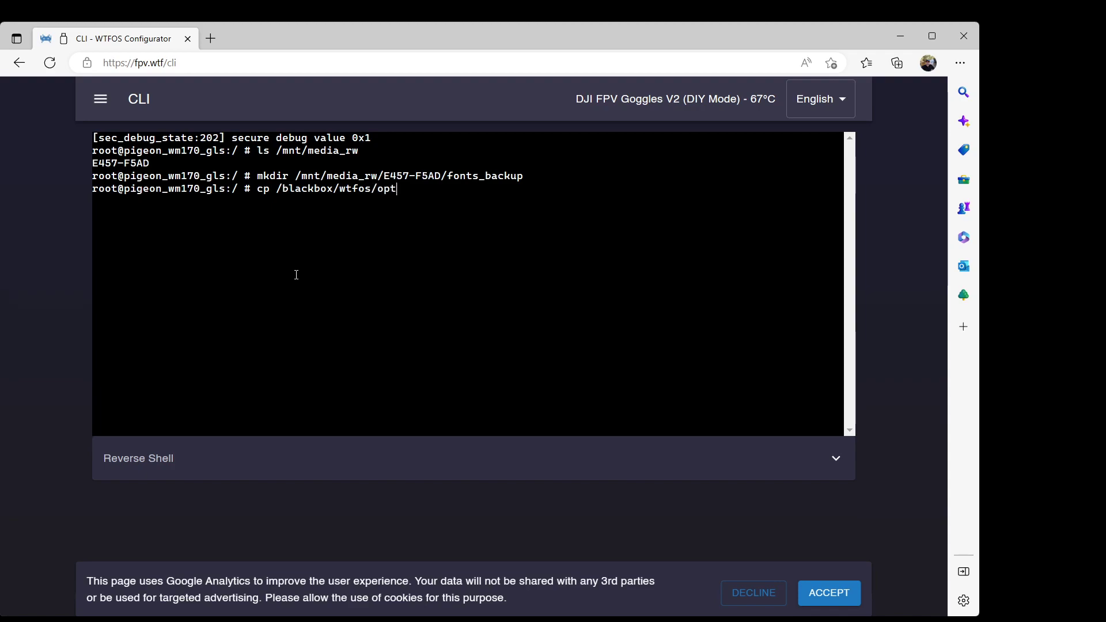
type("/fonts/")
type("*(")
key("BackSpace")
key("Right")
key("Right")
type("/")
type("mnt/media_")
type("/E")
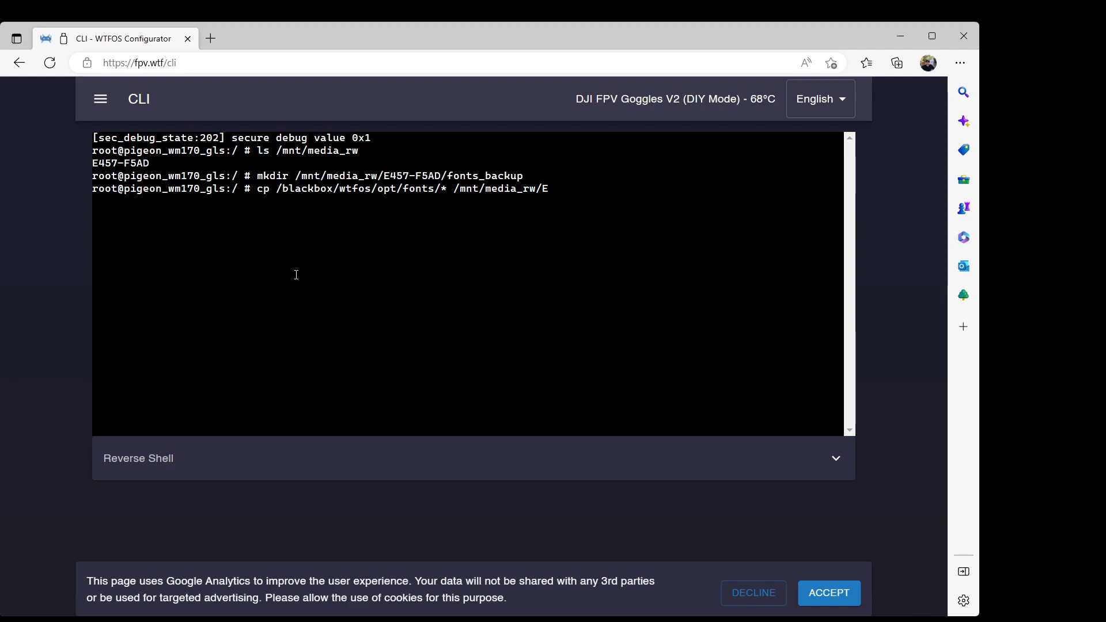
type("457-F5AD")
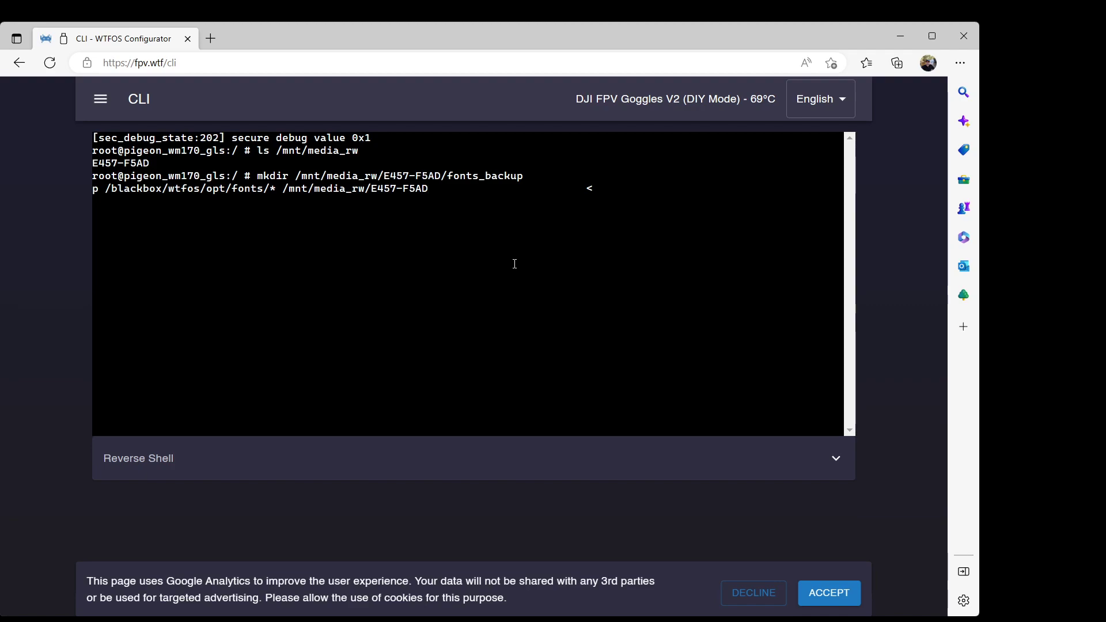
type("/fonts_backup")
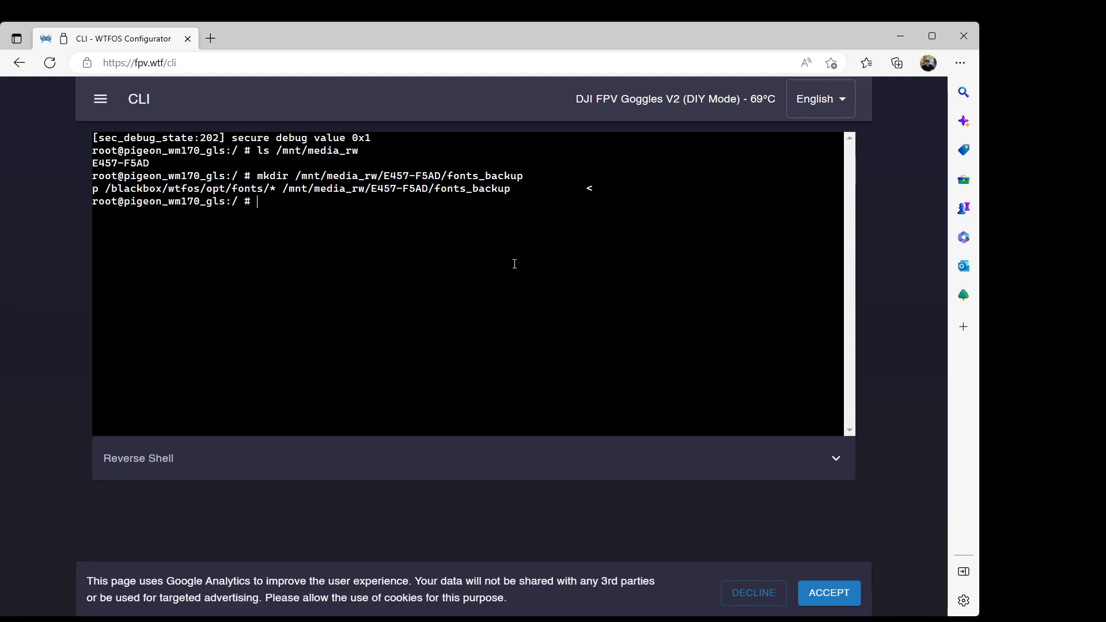
- List the contents of /mnt/media_rw/E457-F5AD/fonts_backup to check the backed-up fonts
type("ls /mnt/media_rw/E457")
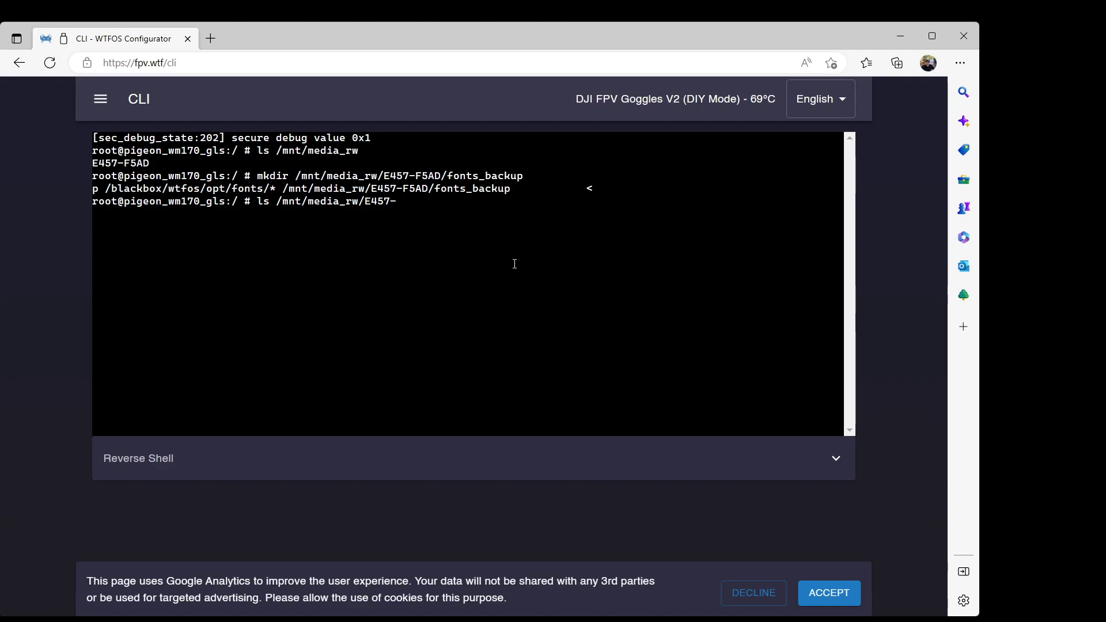
type("-F5AD/fonts")
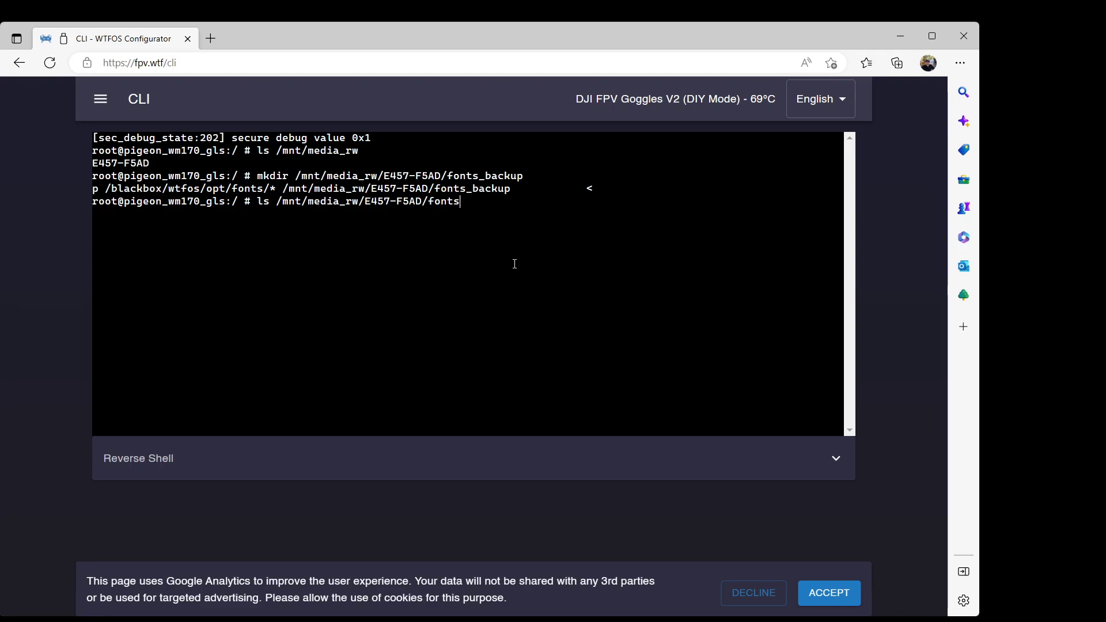
type("_backup")
key("Return")
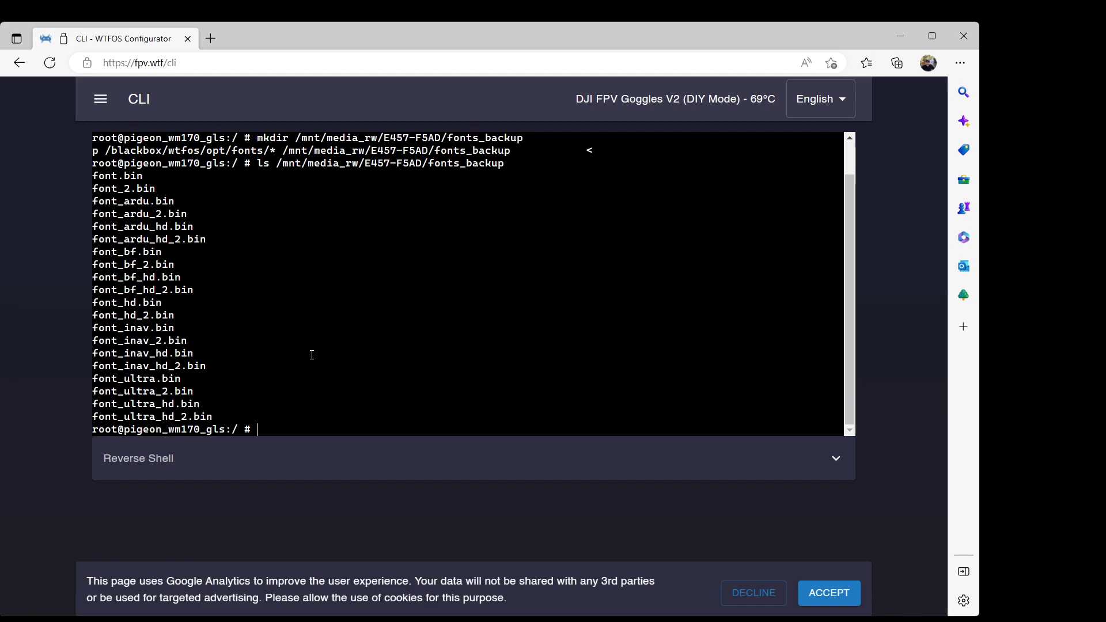
- Try to copy /mnt/media_rw/E457-F5AD/font_* from the SD card to /blackbos/wtfos/opt/fonts
type("cp /mnt/mdia")
key("BackSpace")
key("BackSpace")
key("BackSpace")
type("edia")
key("BackSpace")
key("BackSpace")
type("ia_rw/")
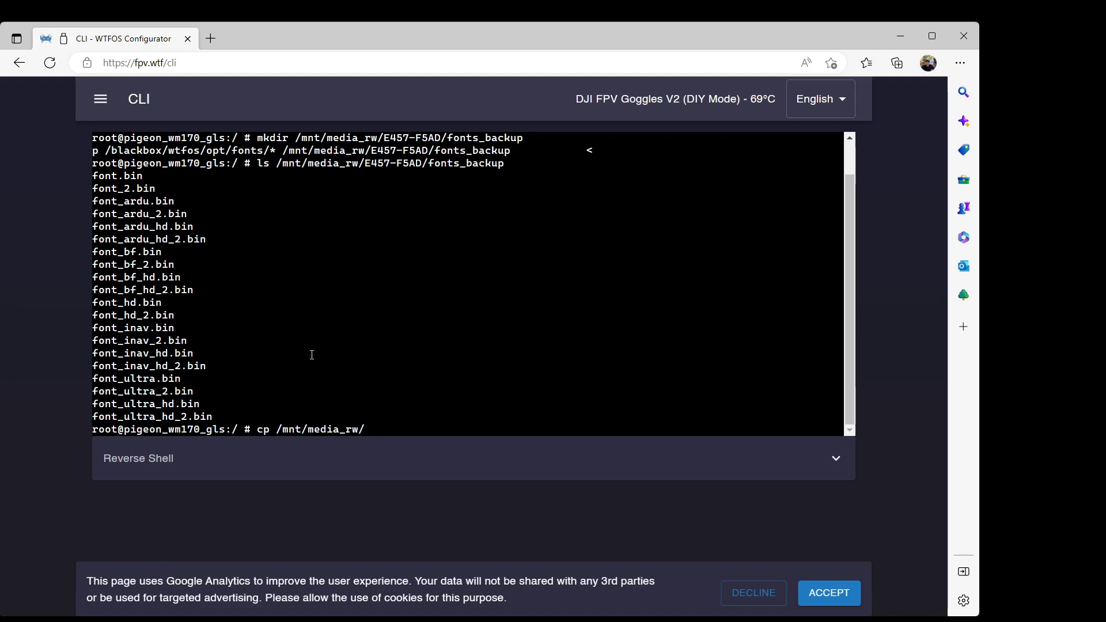
type("E457-F5AD")
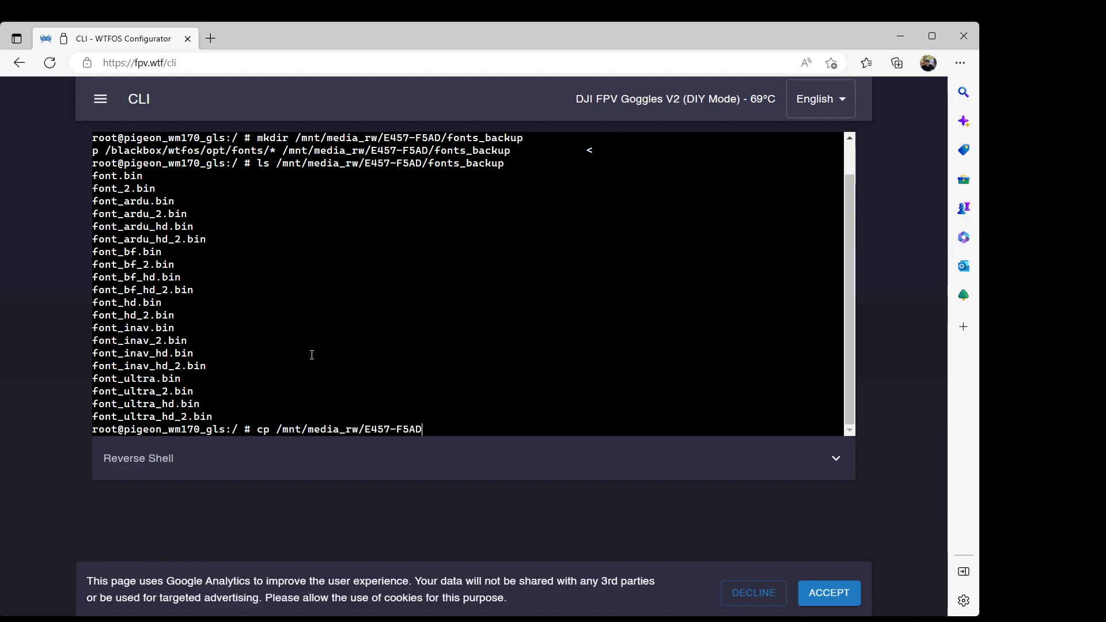
type("/")
type("font_* /")
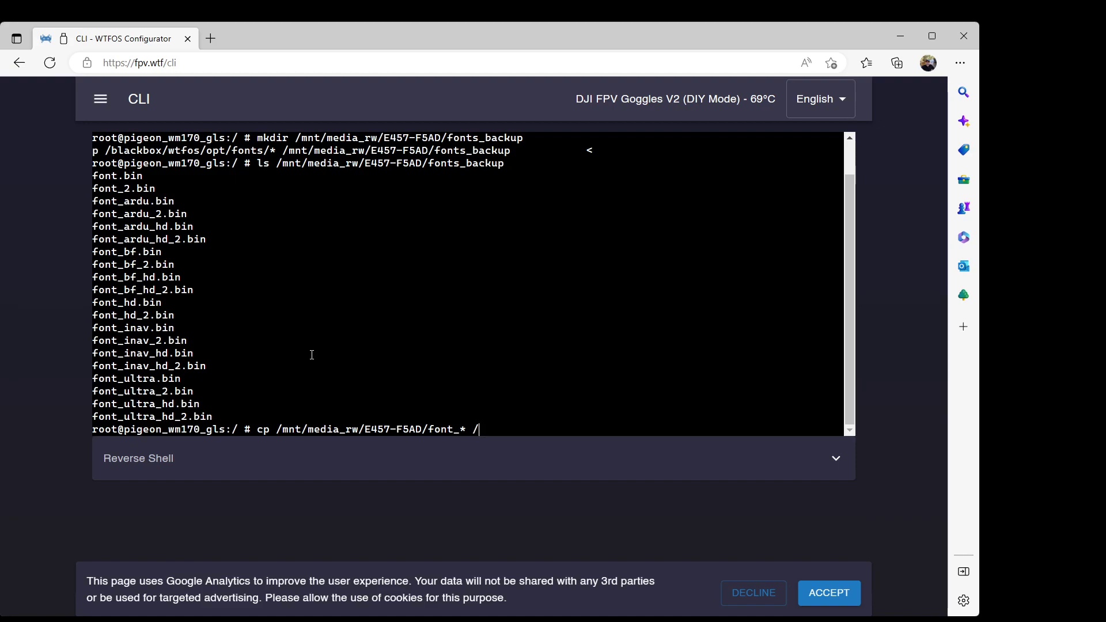
type("black")
type("bos")
type("/wtfos")
type("/opt/")
type("font")
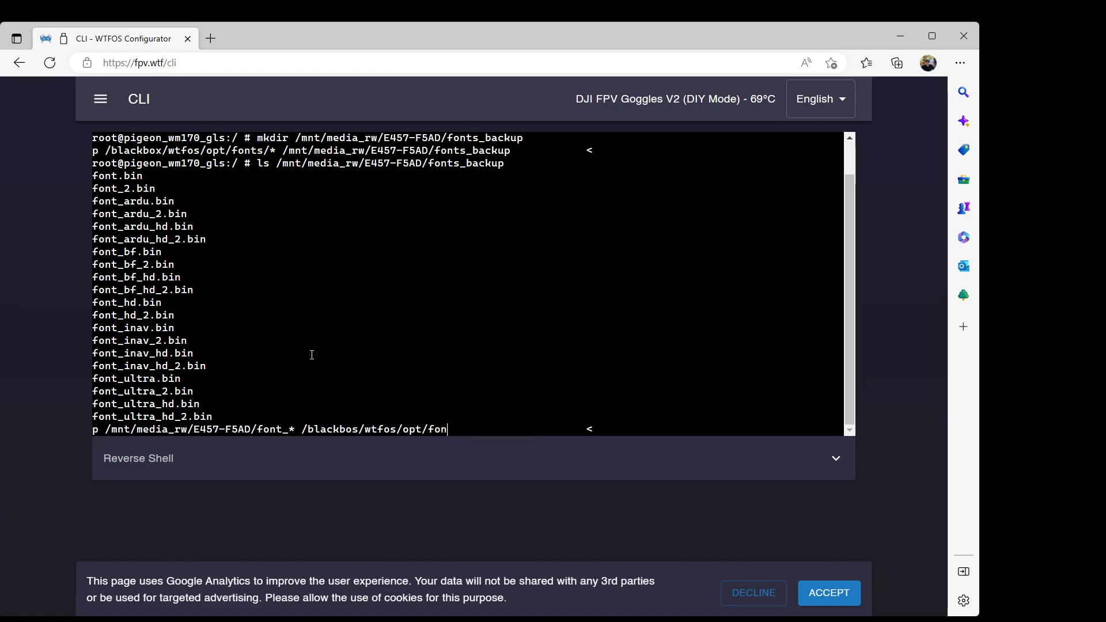
type("s")
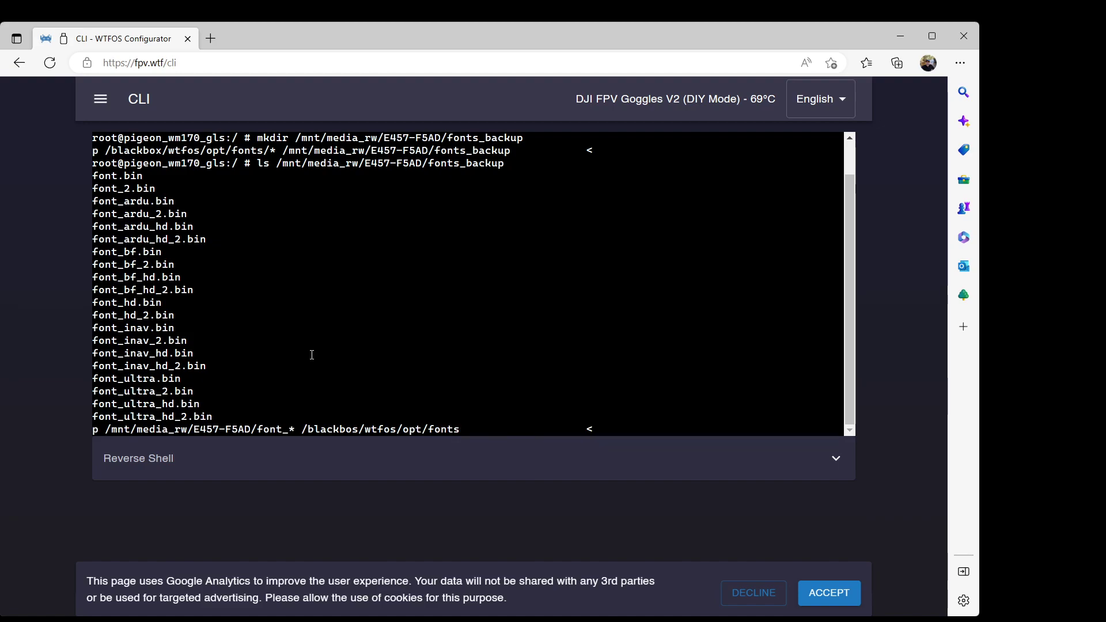
key("Return")
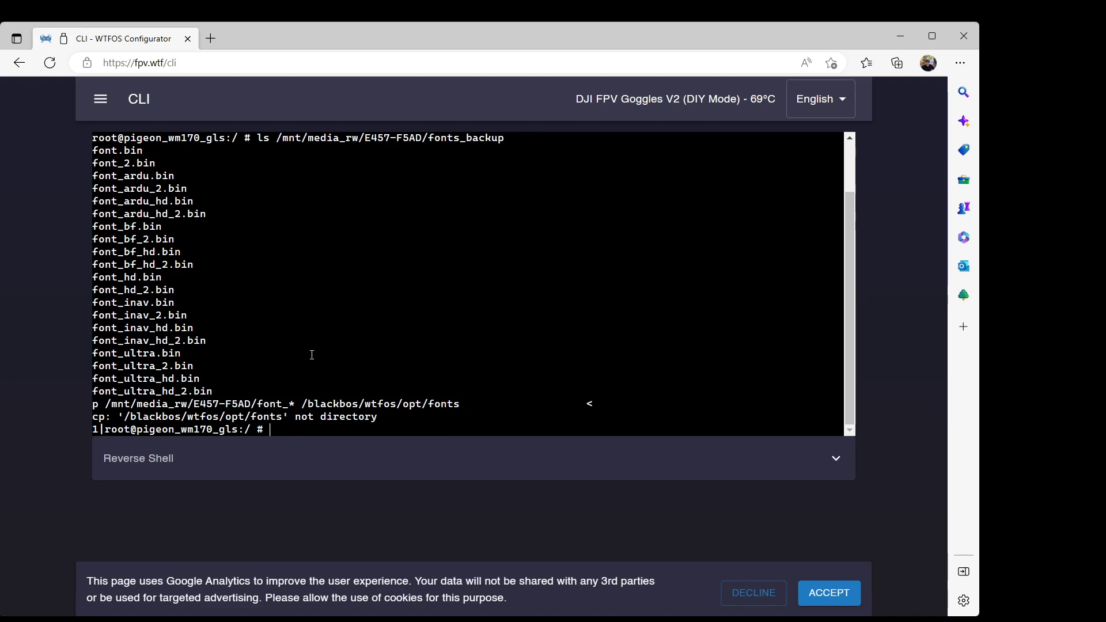
- Correct the copy command's destination to /blackbox/wtfos/opt/fonts and run it again for the SD card's font_* files
key("Up")
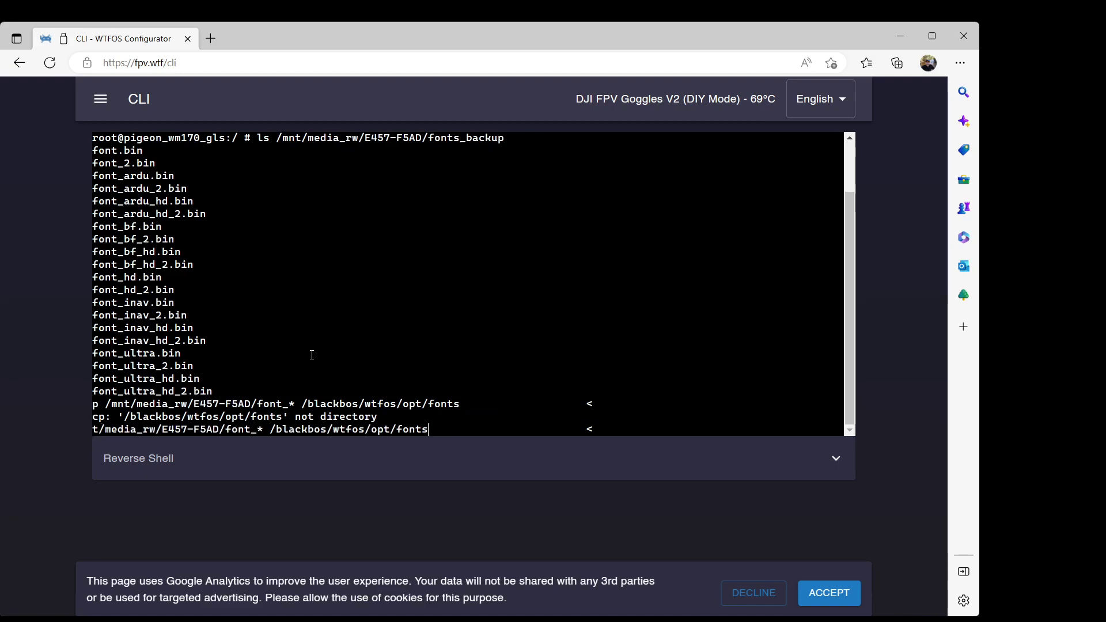
key("Left")
key("Left")
key("Left")
key("Left")
key("Left")
key("Left")
key("Left")
key("Left")
key("BackSpace")
type("x")
key("Return")
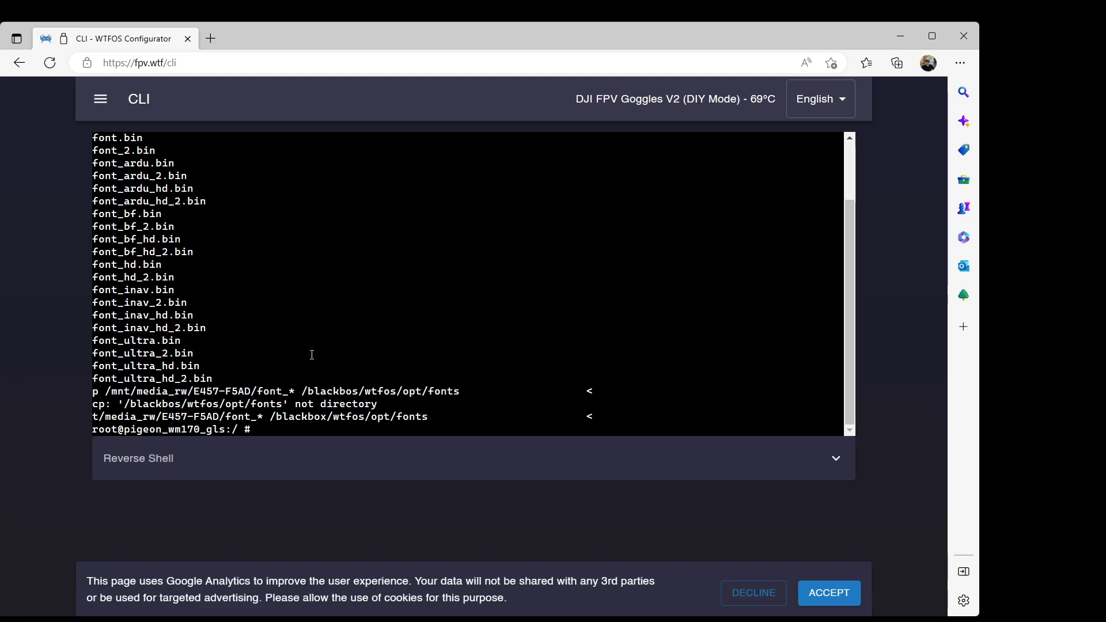
type("ls")
key("BackSpace")
key("BackSpace")
- Highlight the Betaflight entries from font_bf.bin to font_bf_hd_2.bin in the backup listing
left_click_drag(94, 212, 195, 253)
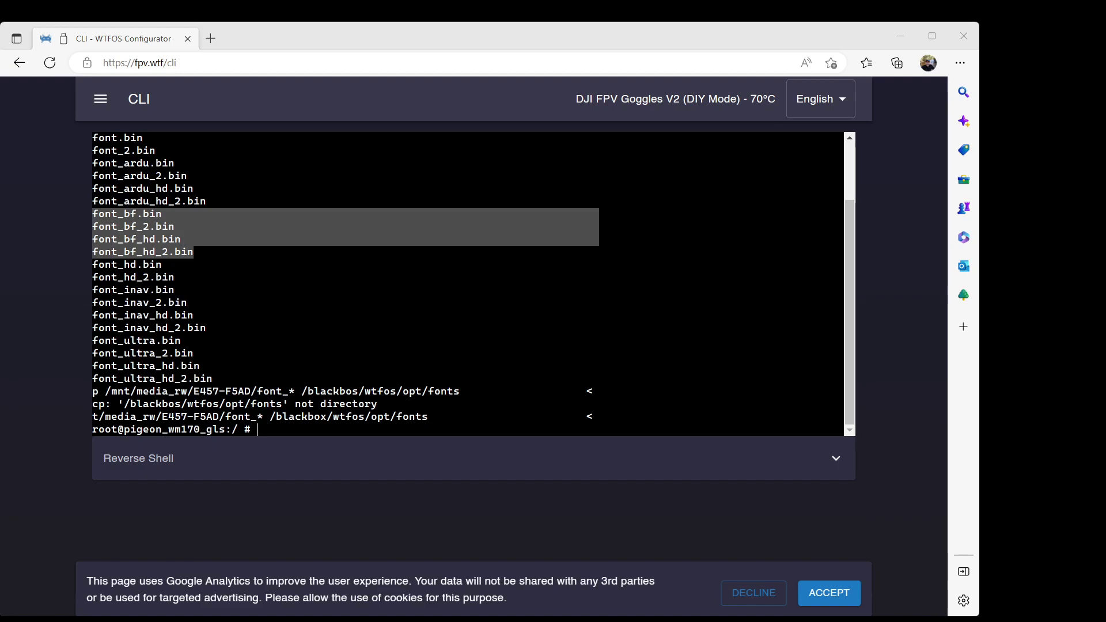
- Copy all files from /mnt/media_rw/E457-F5AD/fonts_backup/ back to /blackbox/wtfos/opt/fonts to restore the original fonts
left_click(281, 429)
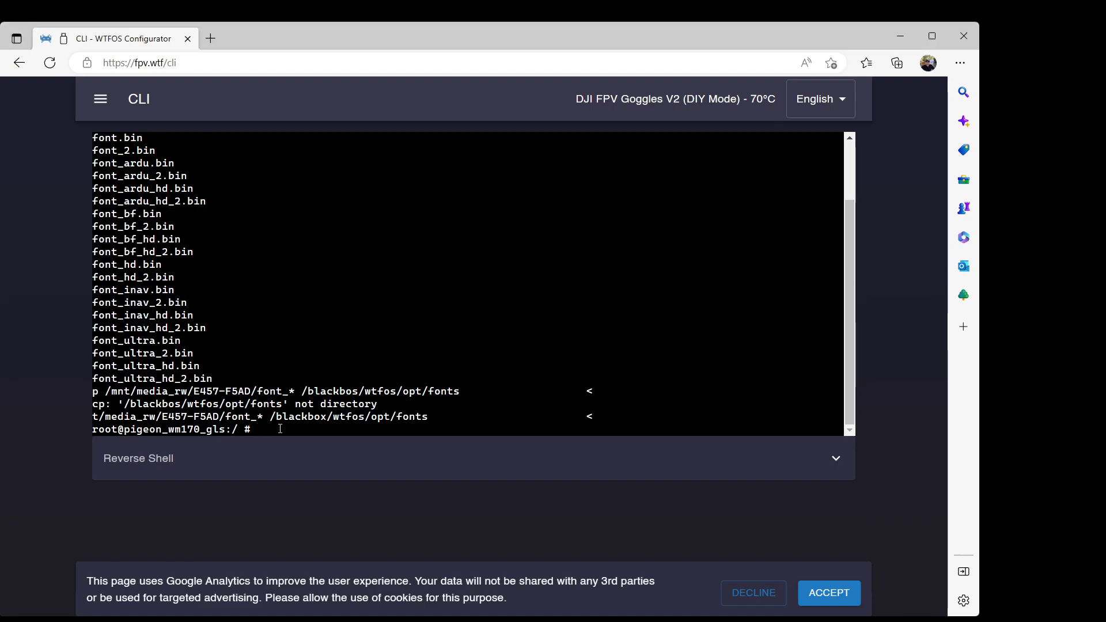
type("cp /mnt/media")
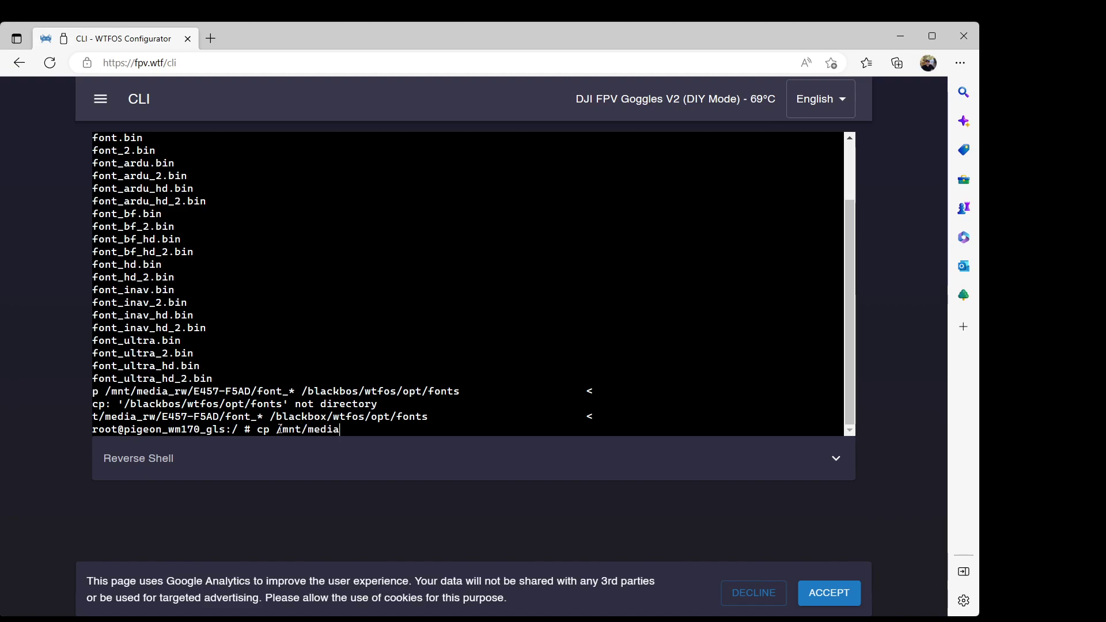
type("_rw/")
type("E457-F5AD/fonts")
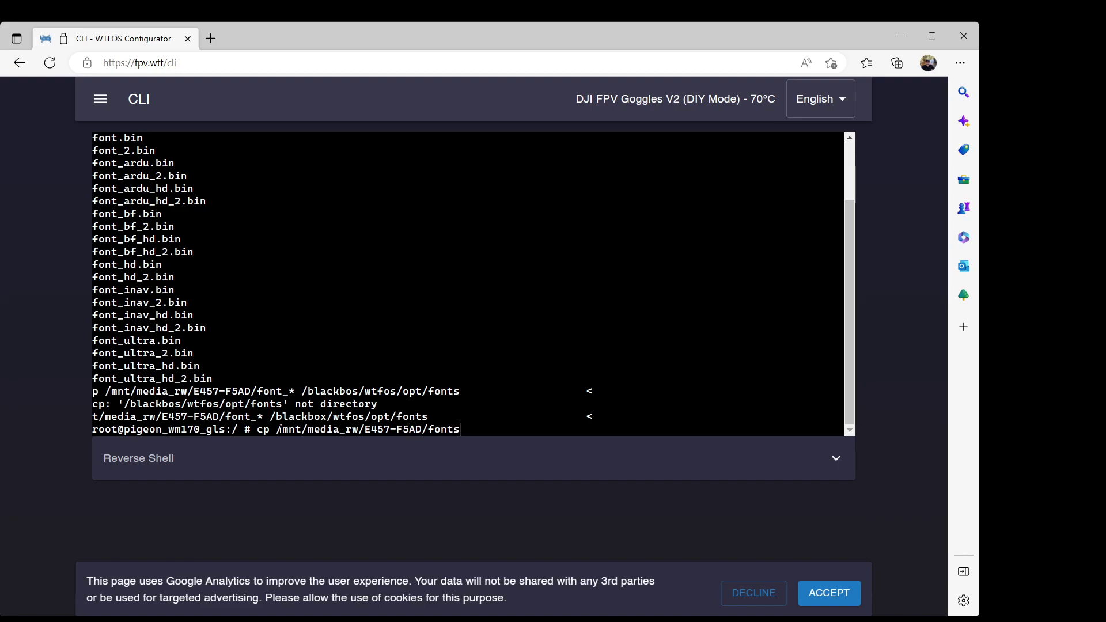
type("_backup/*")
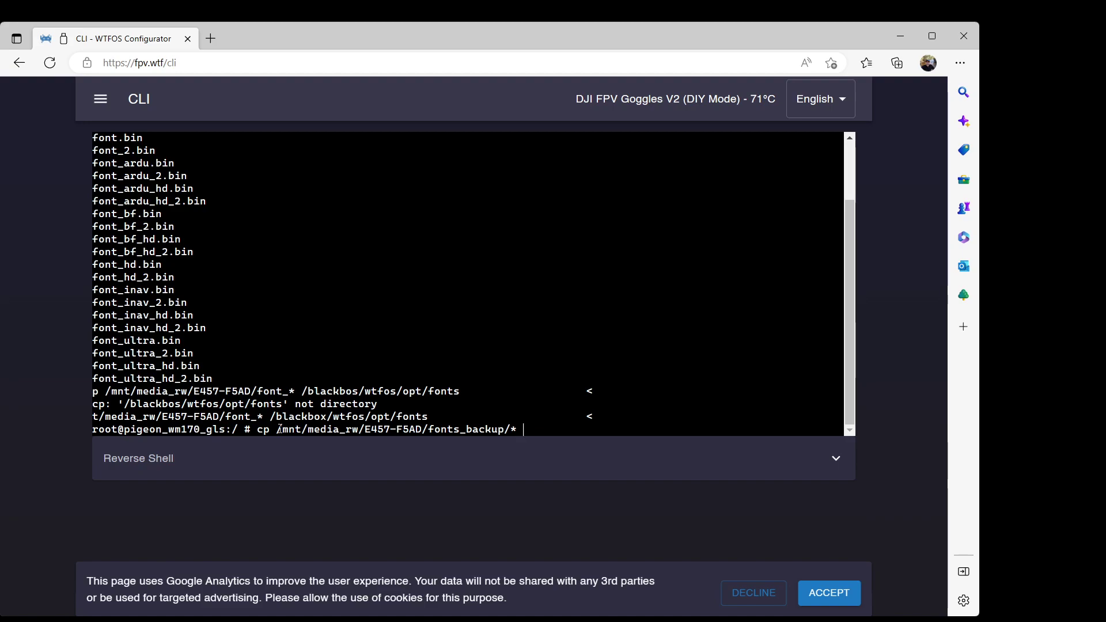
type("/blackbox/wtfos")
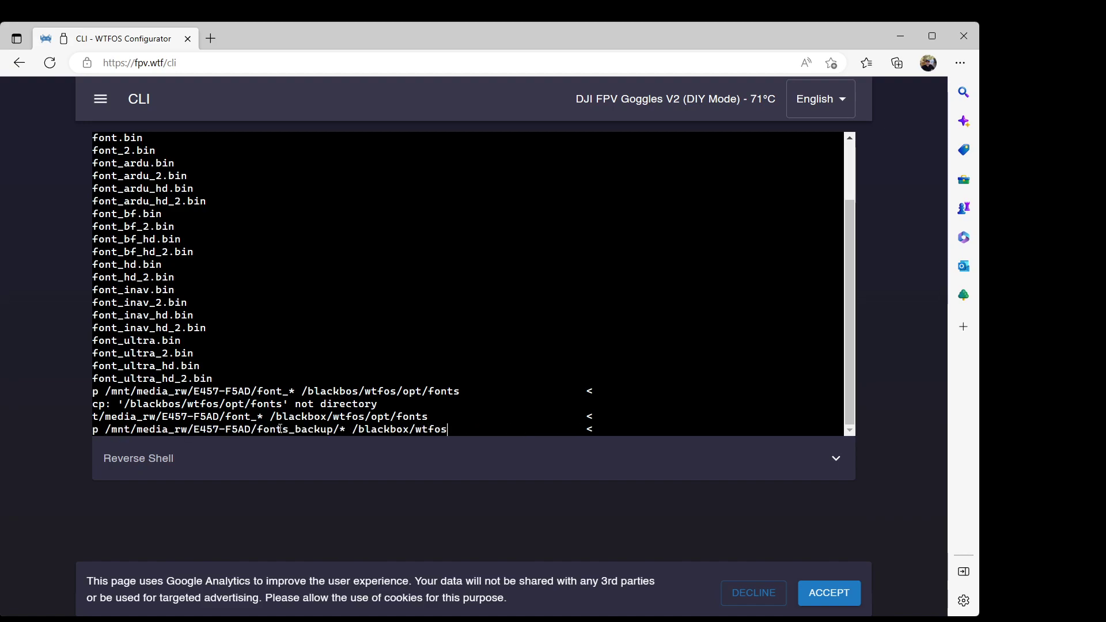
type("/opt/fonts")
key("Return")
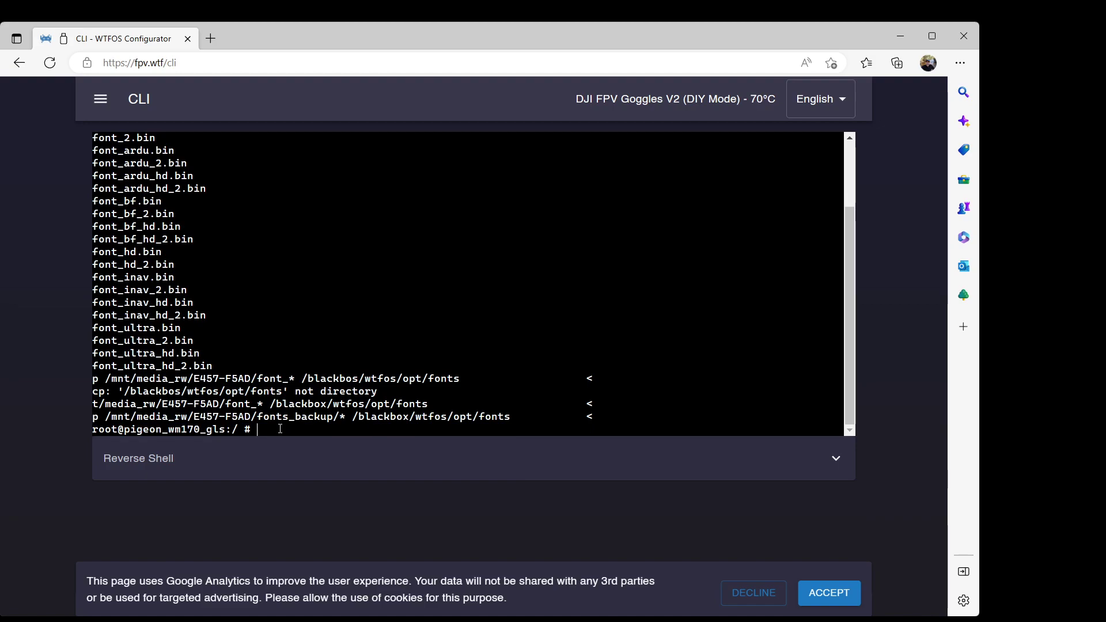
- Highlight the fonts_backup folder name in the last copy command, then clear the highlight
left_click_drag(334, 416, 261, 419)
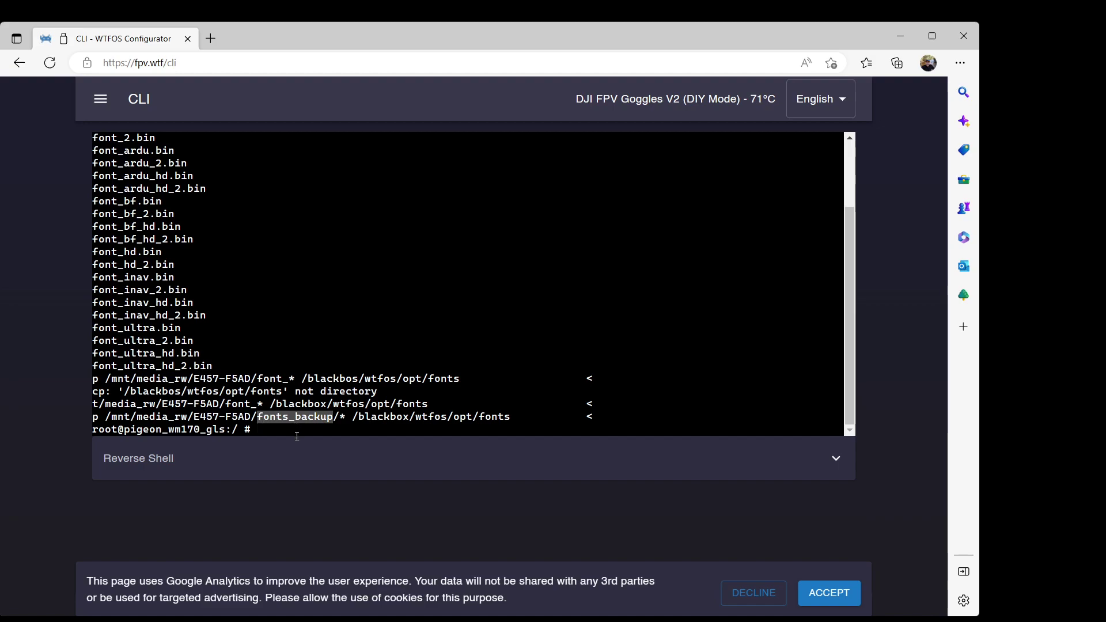
left_click(273, 427)
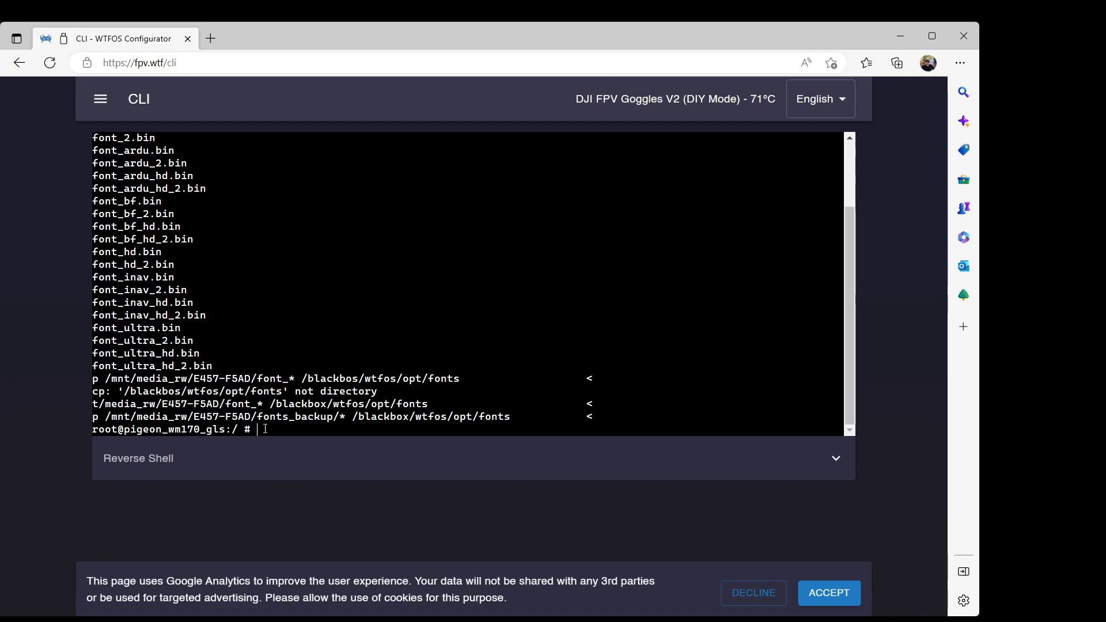
left_click_drag(257, 417, 330, 417)
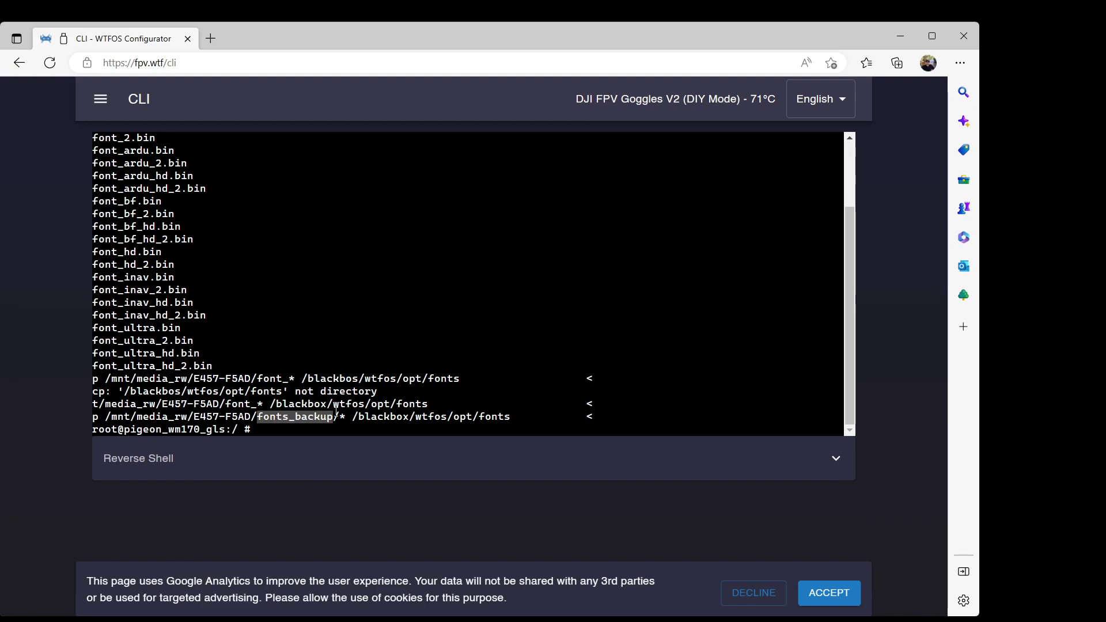
left_click(315, 441)
left_click(307, 410)
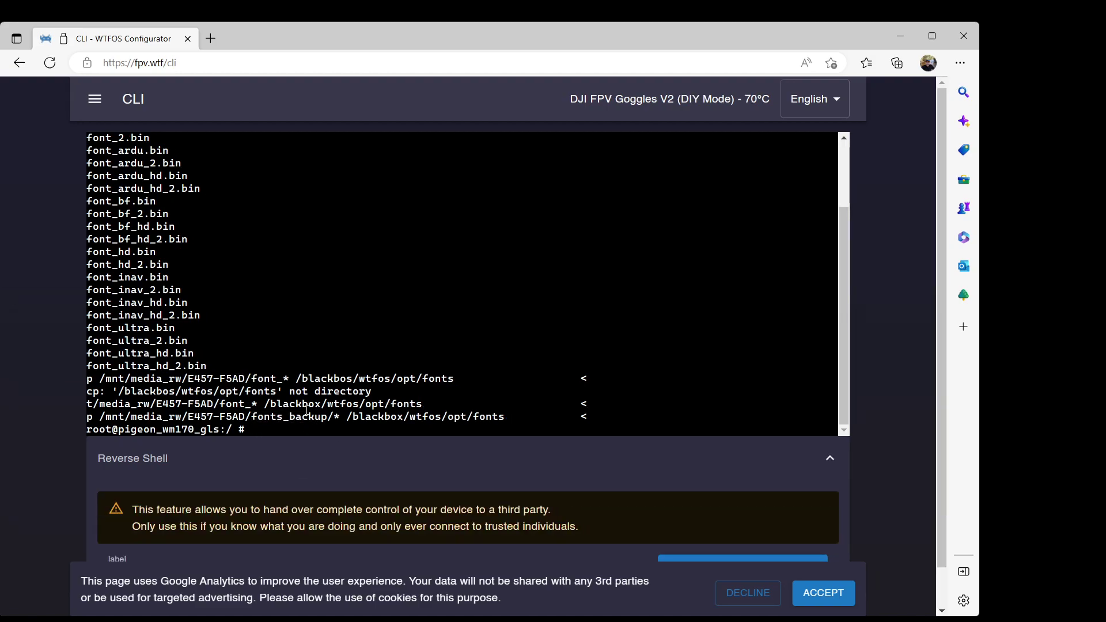
- Accept the Google Analytics cookie notice
left_click(824, 597)
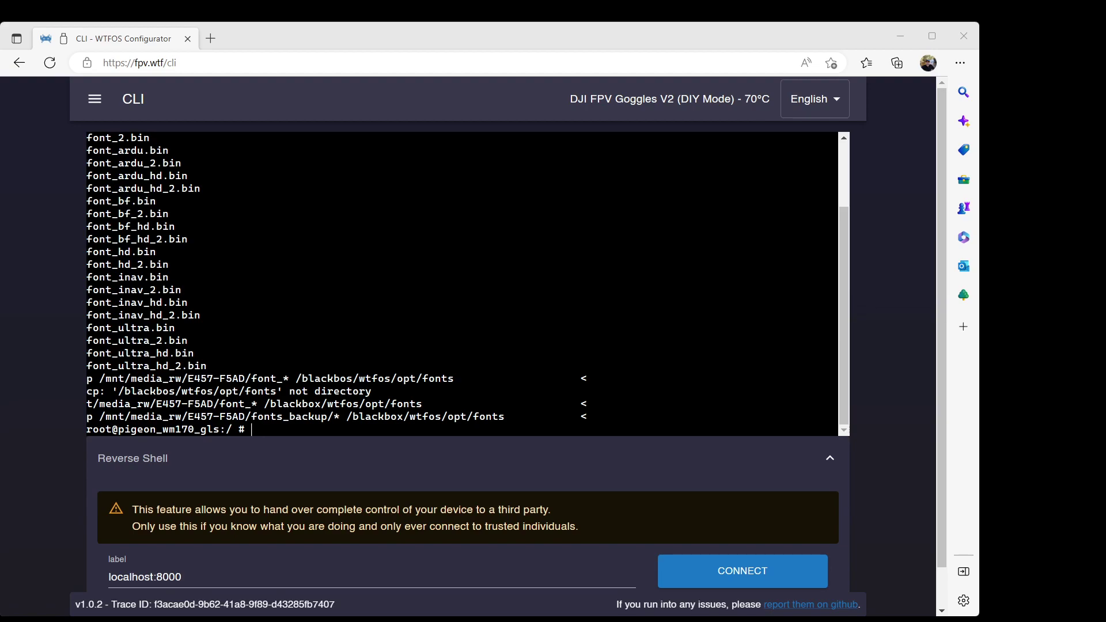
- Switch to File Explorer, examine the fonts_backup folder on USB Drive (E:), and return to the drive's root folder
key("alt+Tab")
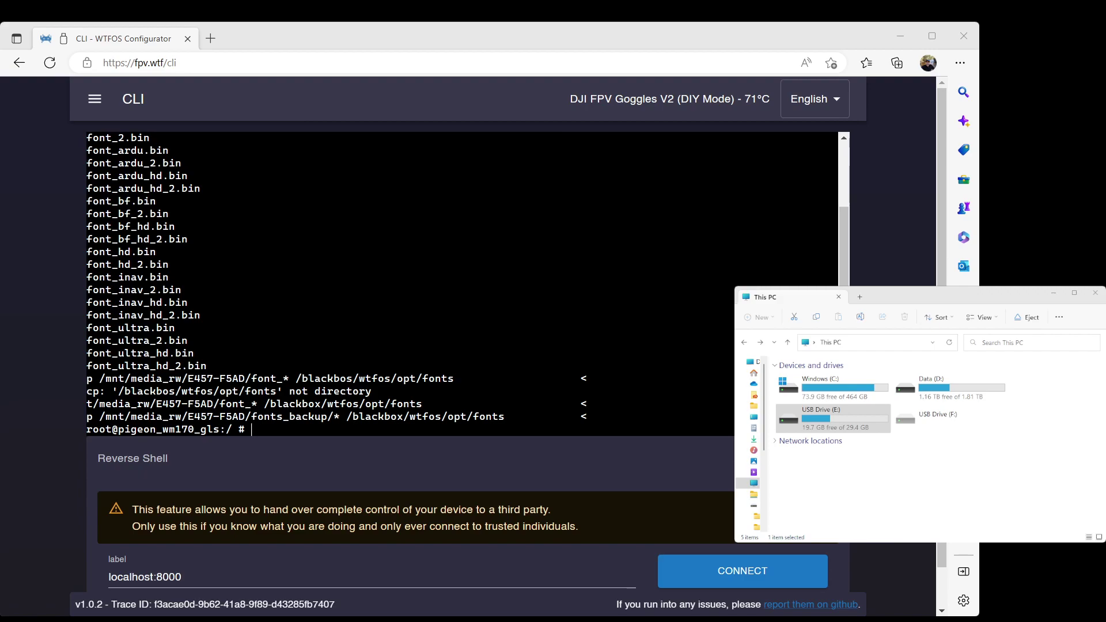
double_click(813, 421)
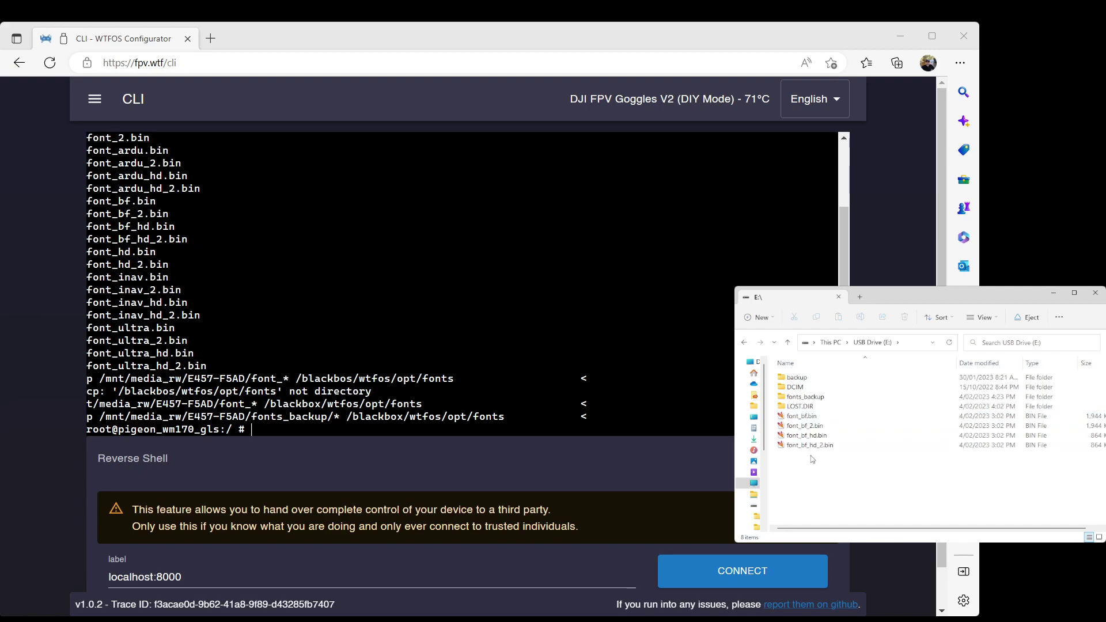
double_click(805, 397)
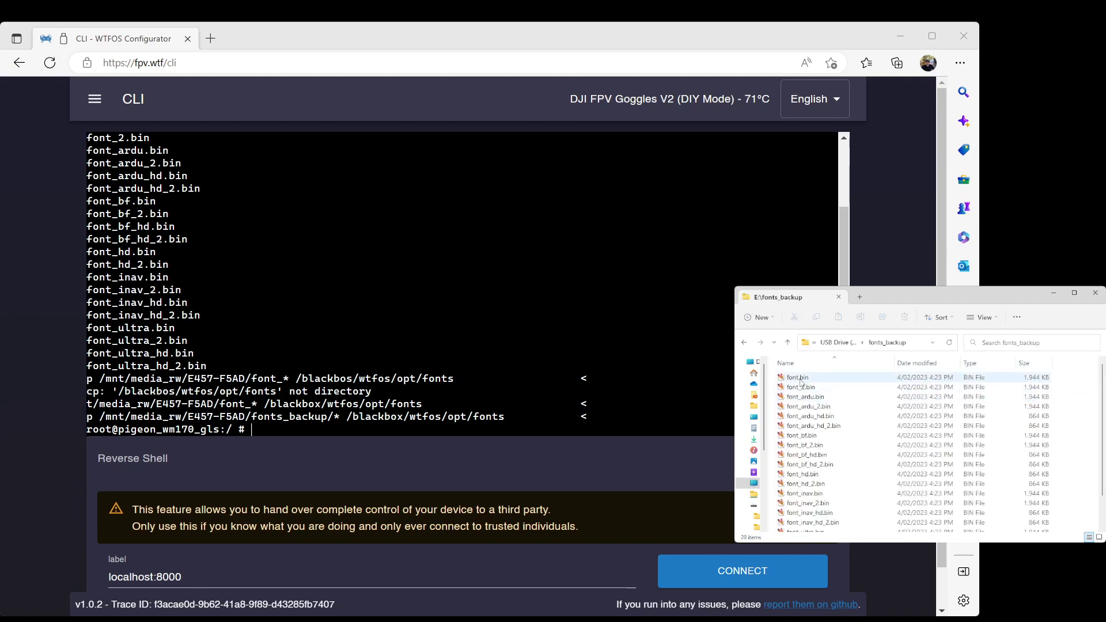
scroll(824, 493, "down", 1)
scroll(798, 398, "up", 1)
left_click(745, 342)
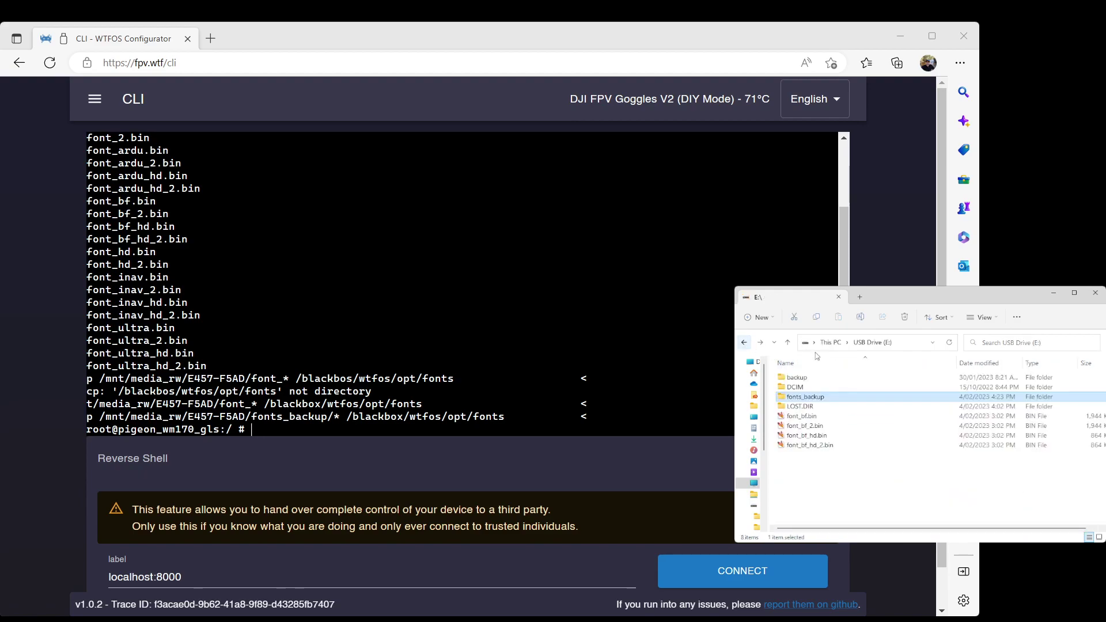